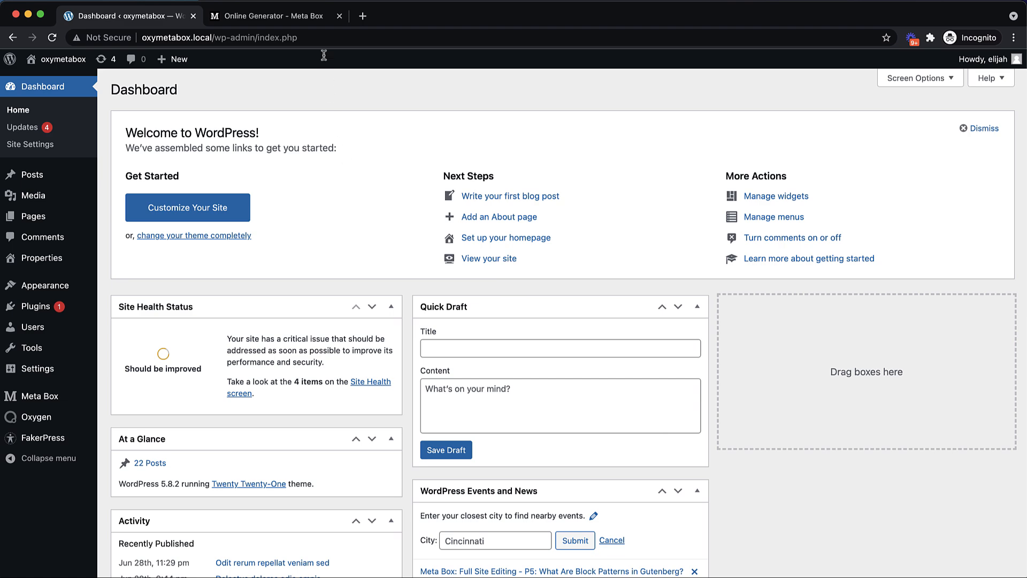
# Look over the Meta Box Online Generator page, from the field types to the generated PHP code, and close it.
pyautogui.click(317, 22)
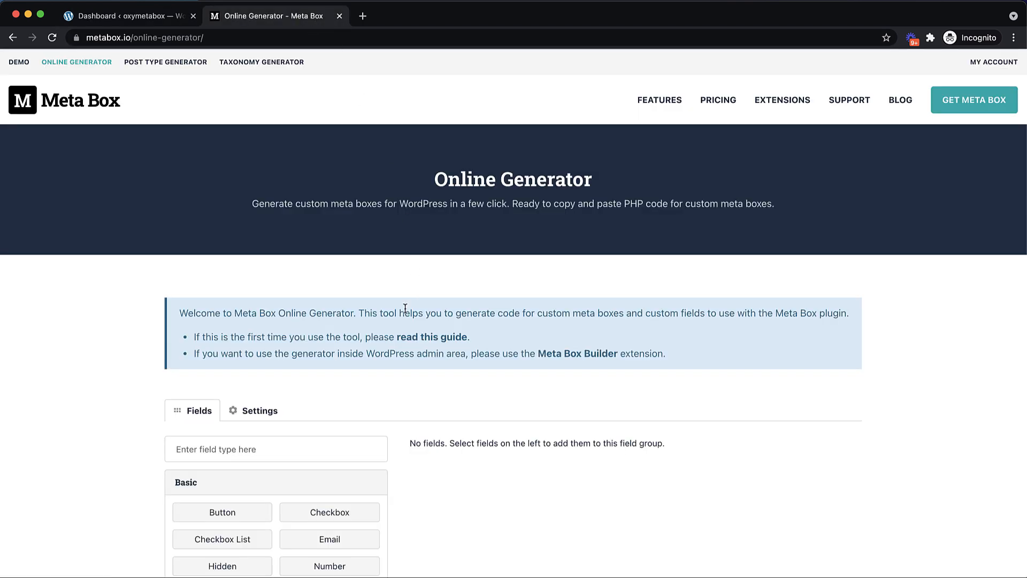
pyautogui.scroll(-5, 405, 309)
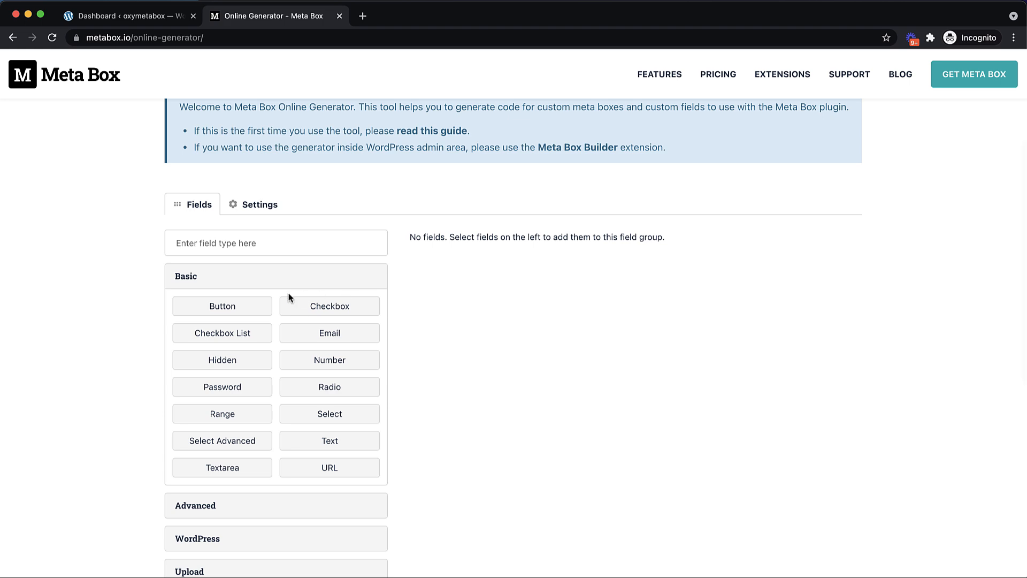
pyautogui.scroll(-10, 437, 377)
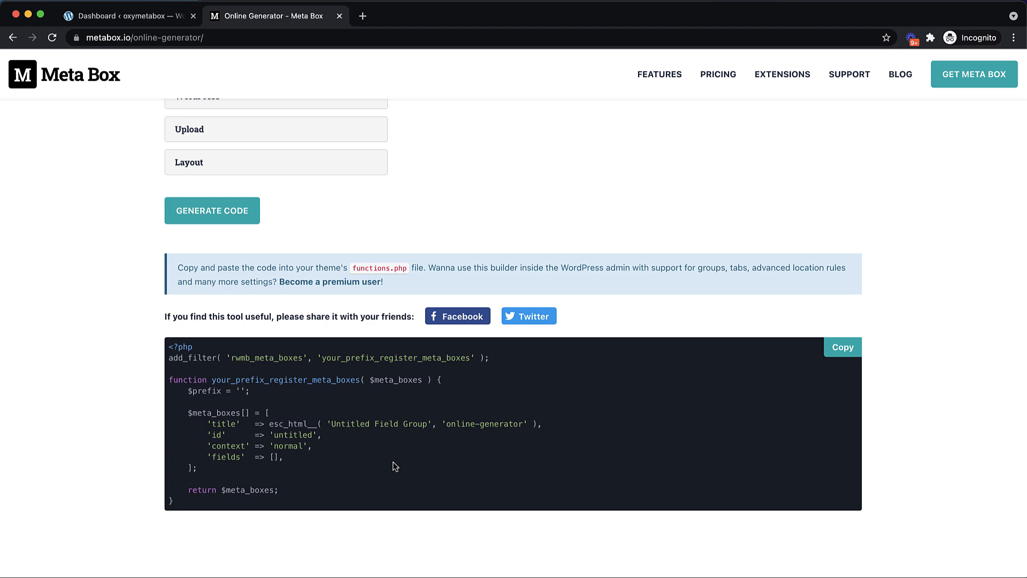
pyautogui.scroll(13, 395, 467)
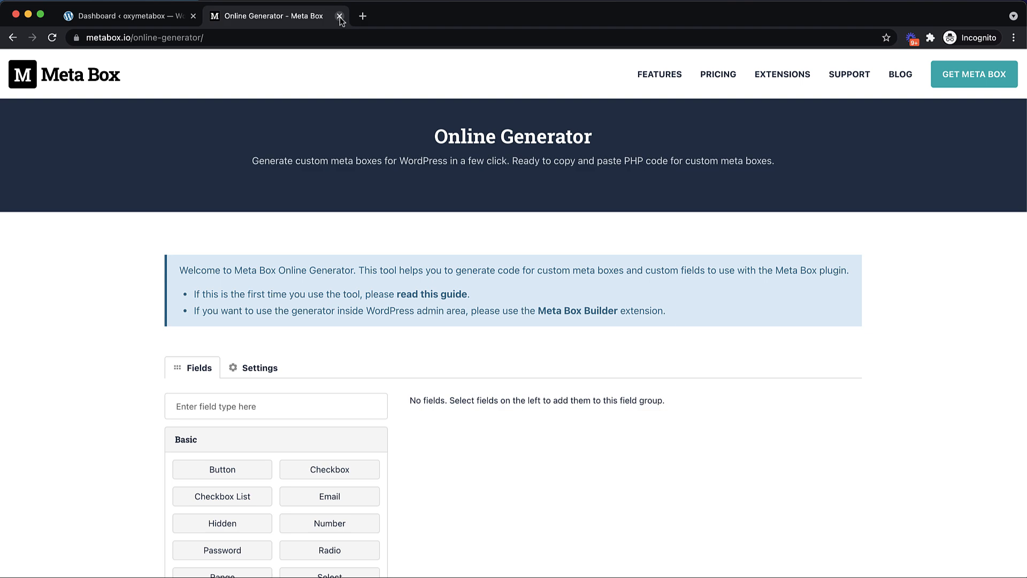
pyautogui.click(340, 17)
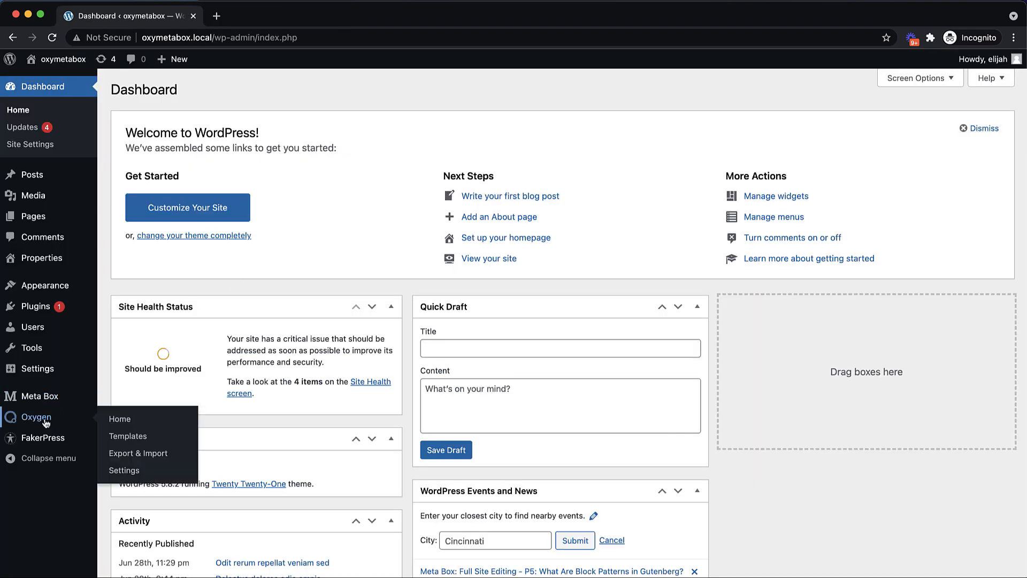
# Review the Meta Box post types and the settings and fields of the Property Fields group.
pyautogui.moveTo(48, 405)
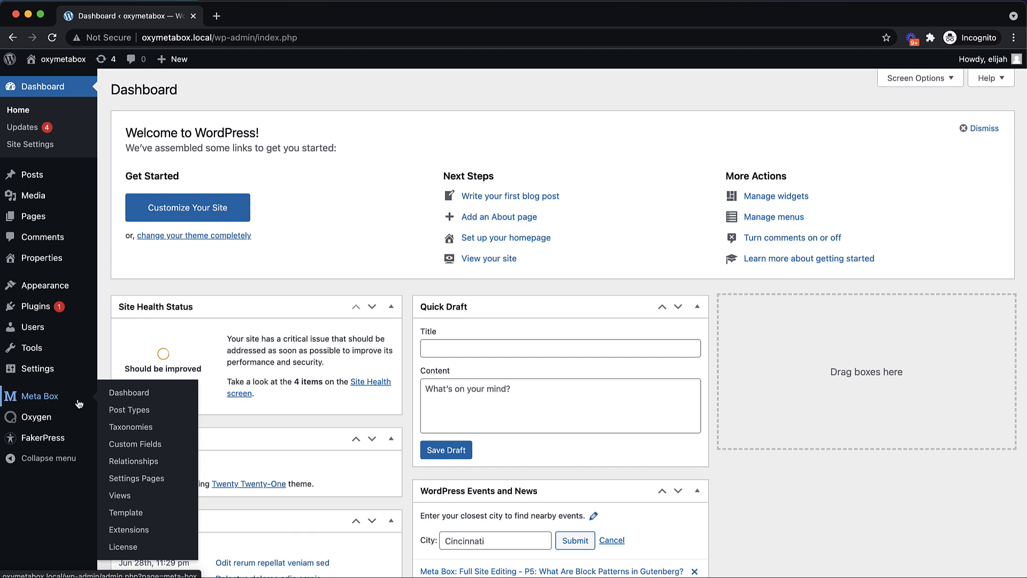
pyautogui.click(119, 412)
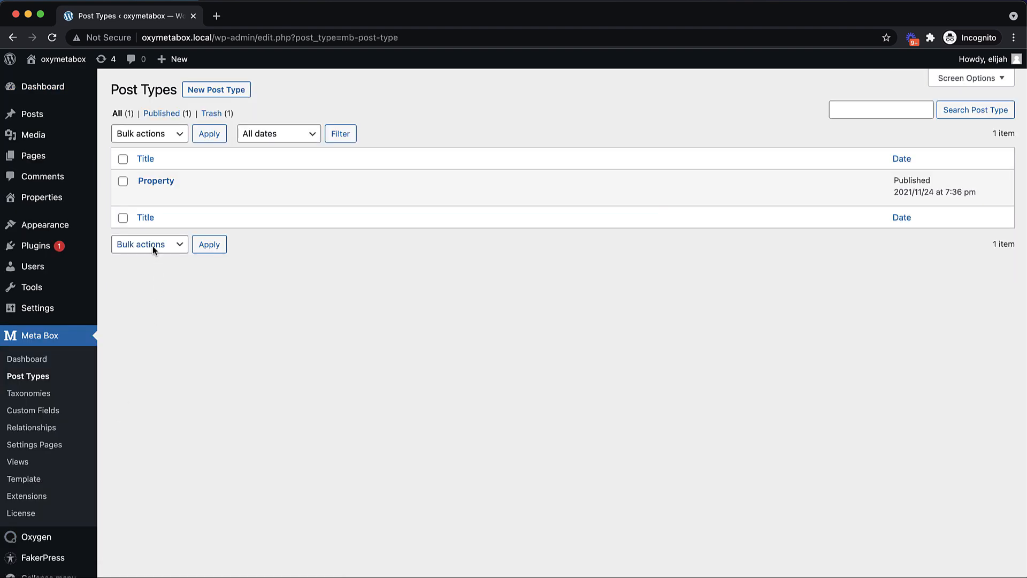
pyautogui.click(51, 410)
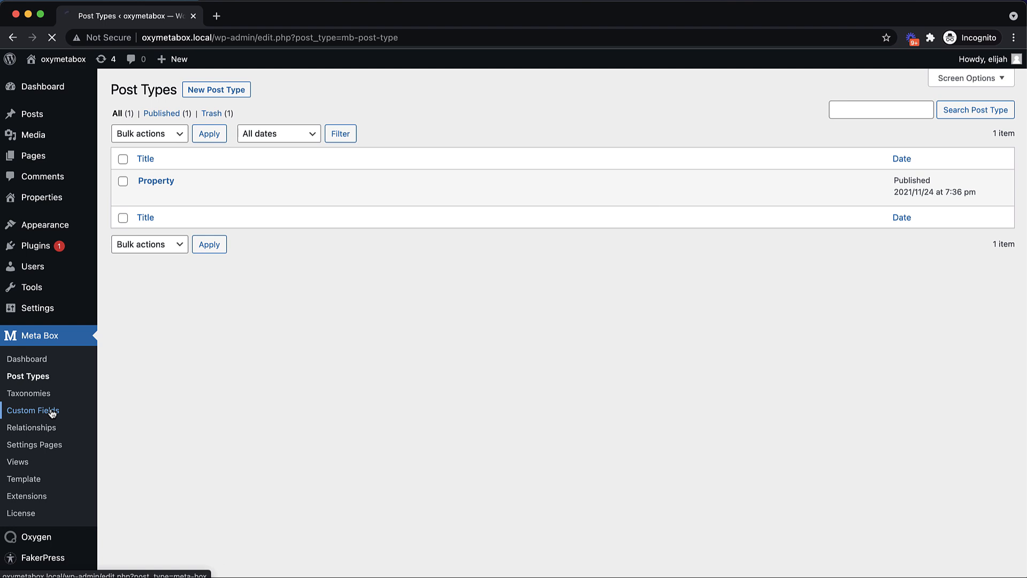
pyautogui.click(172, 186)
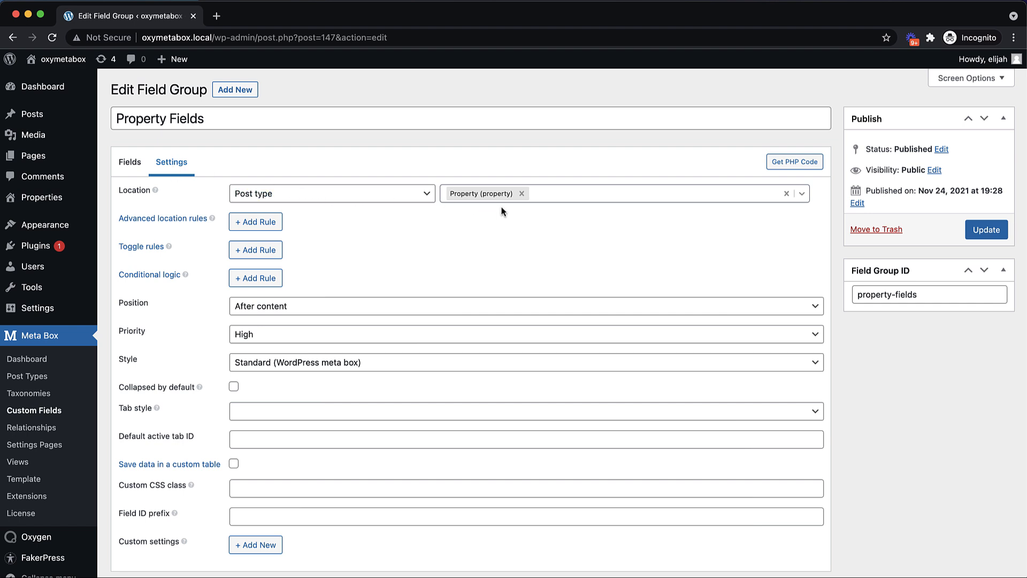
pyautogui.click(135, 162)
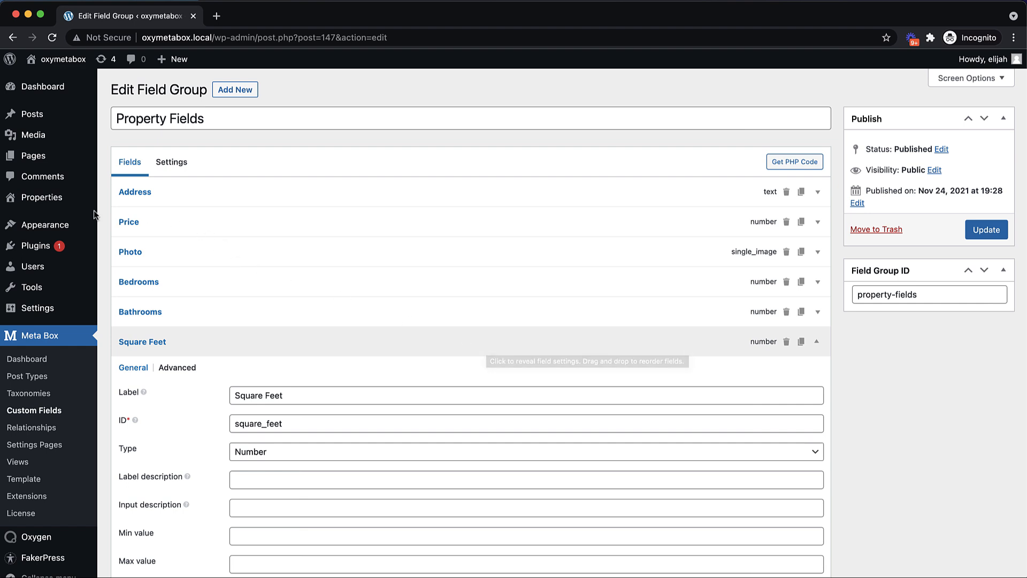
# Review the custom field values of the Stately Manor By The Sea property and return to the property list.
pyautogui.click(67, 201)
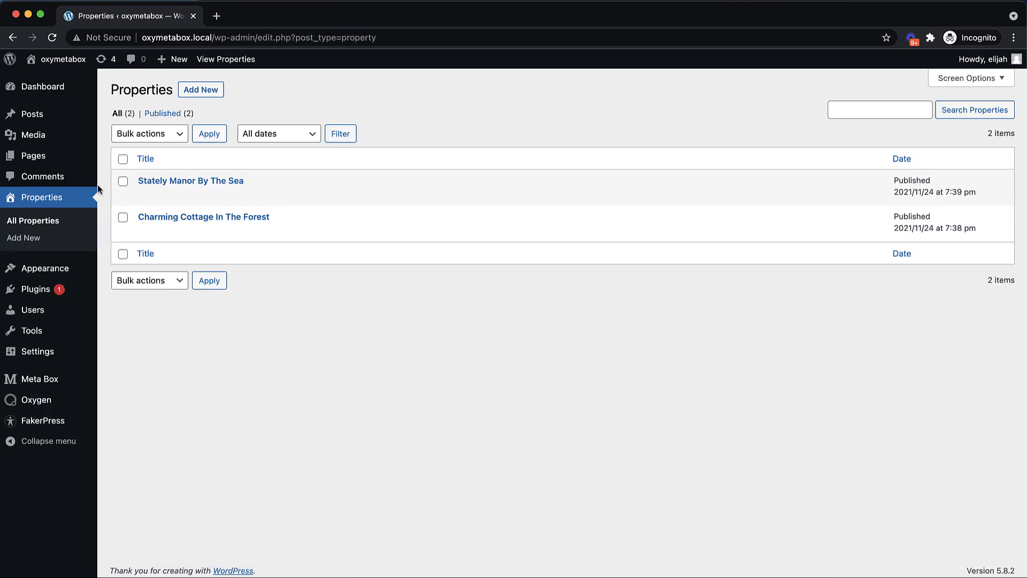
pyautogui.click(224, 182)
pyautogui.scroll(-5, 429, 239)
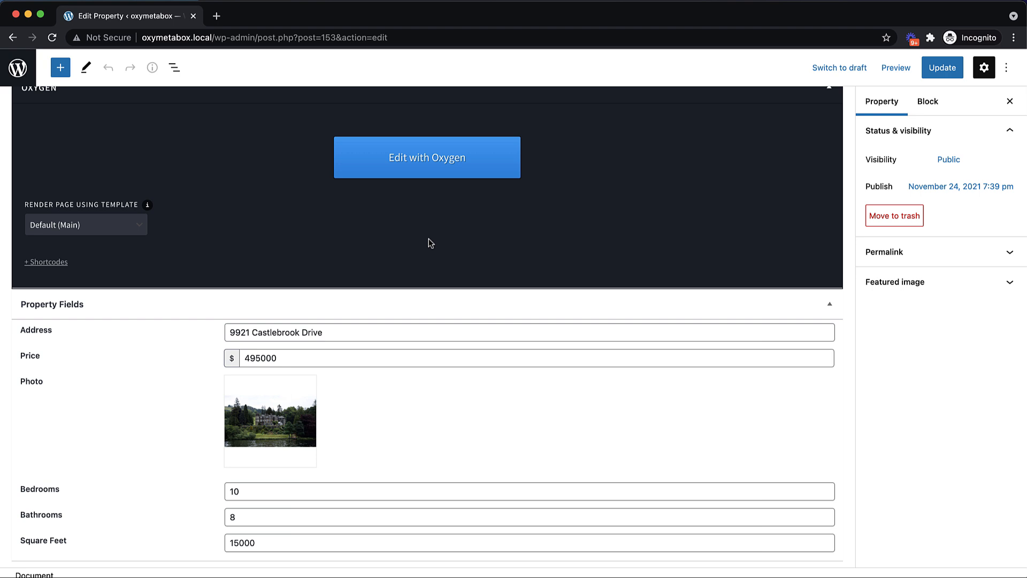
pyautogui.moveTo(314, 438)
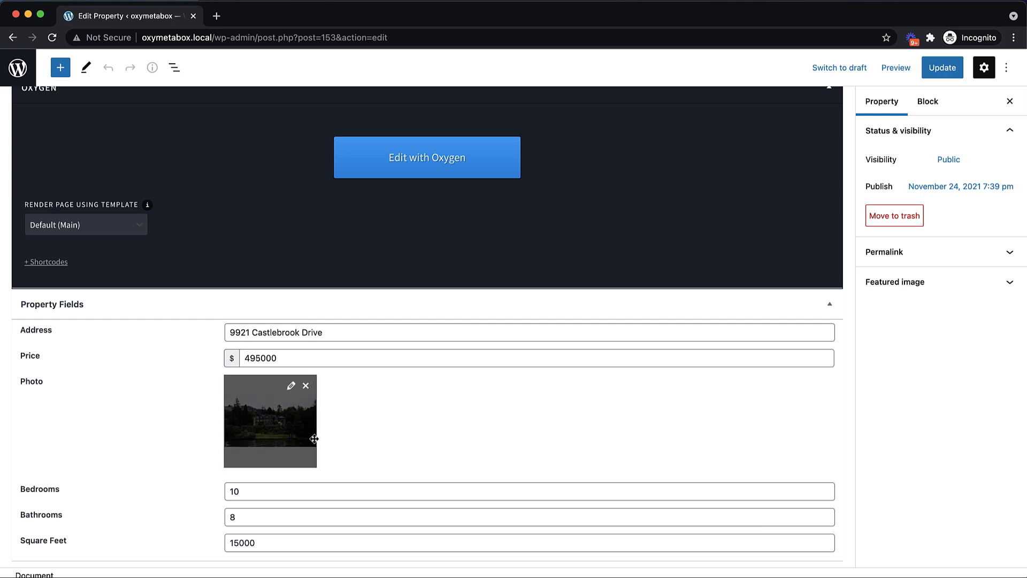
pyautogui.click(27, 79)
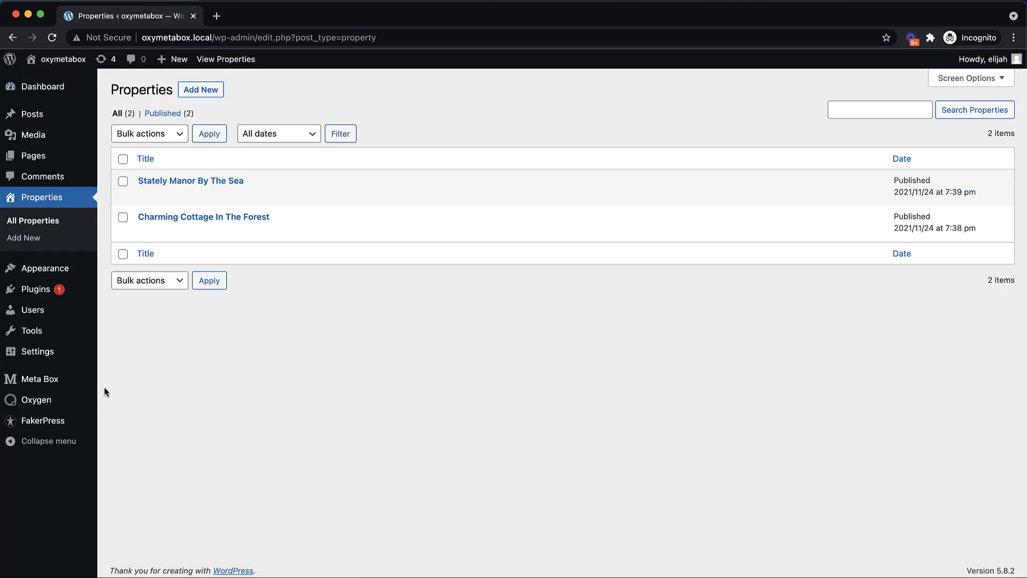
# Create a new Oxygen template titled "Property Listing Template" that inherits its design from the Main template.
pyautogui.moveTo(60, 410)
pyautogui.click(128, 418)
pyautogui.click(224, 88)
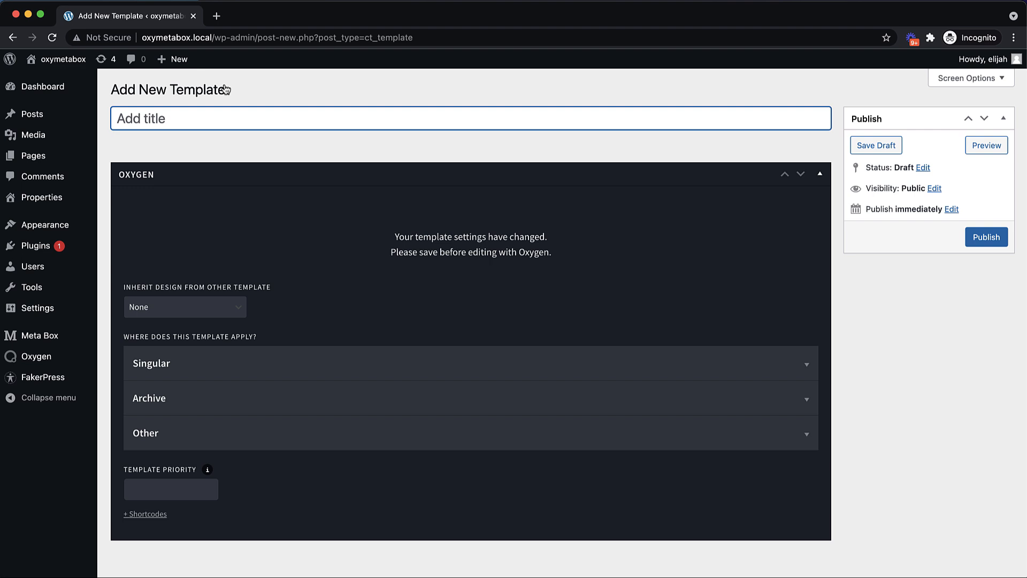
pyautogui.write('Property Listing Template')
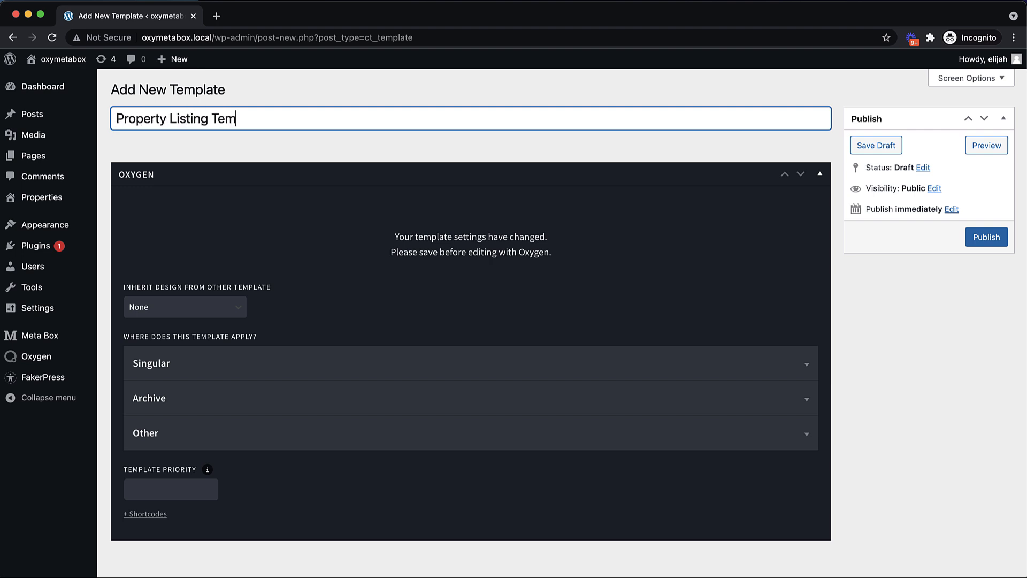
pyautogui.click(190, 306)
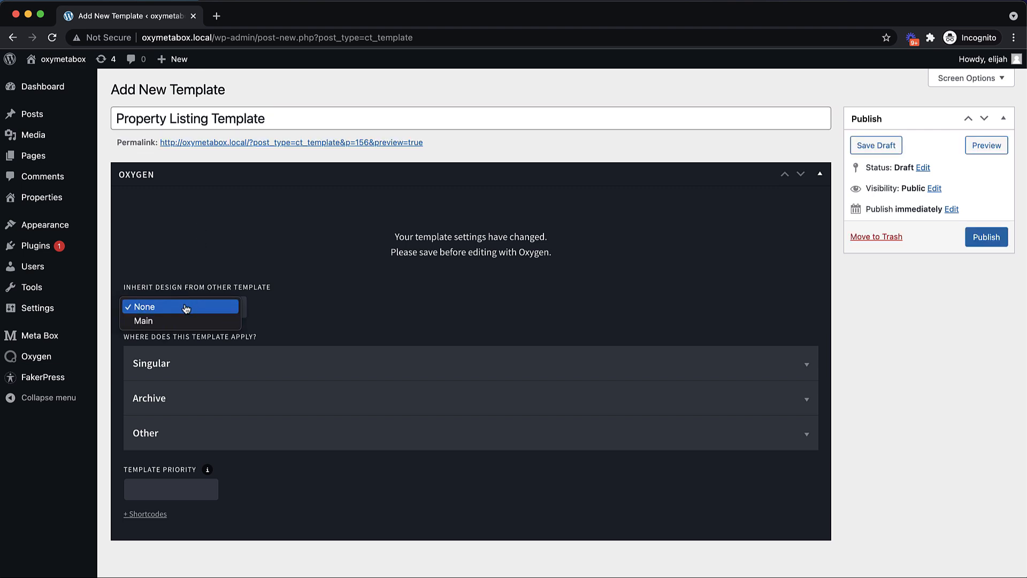
pyautogui.click(164, 321)
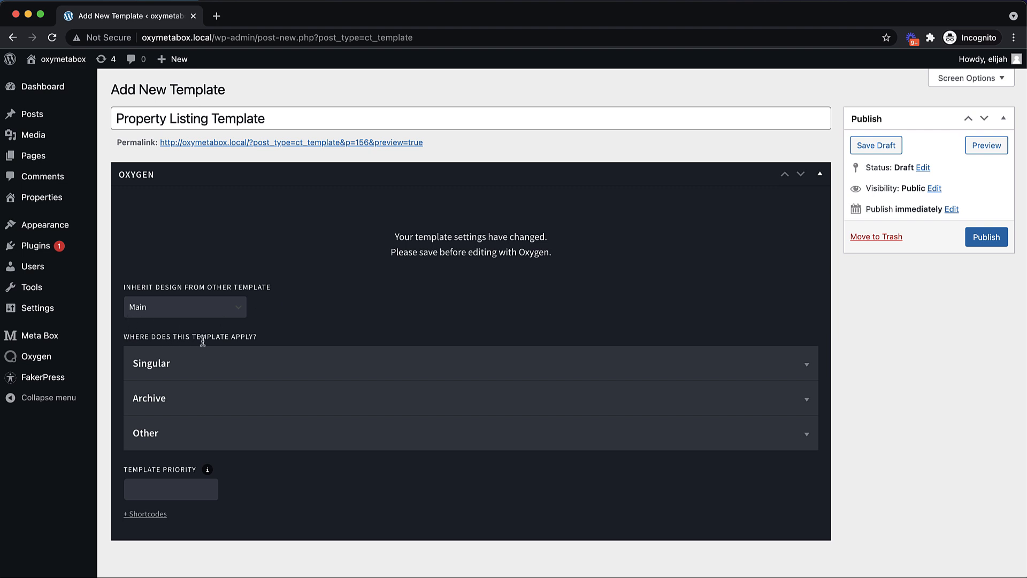
# Apply the template to singular Properties.
pyautogui.click(287, 359)
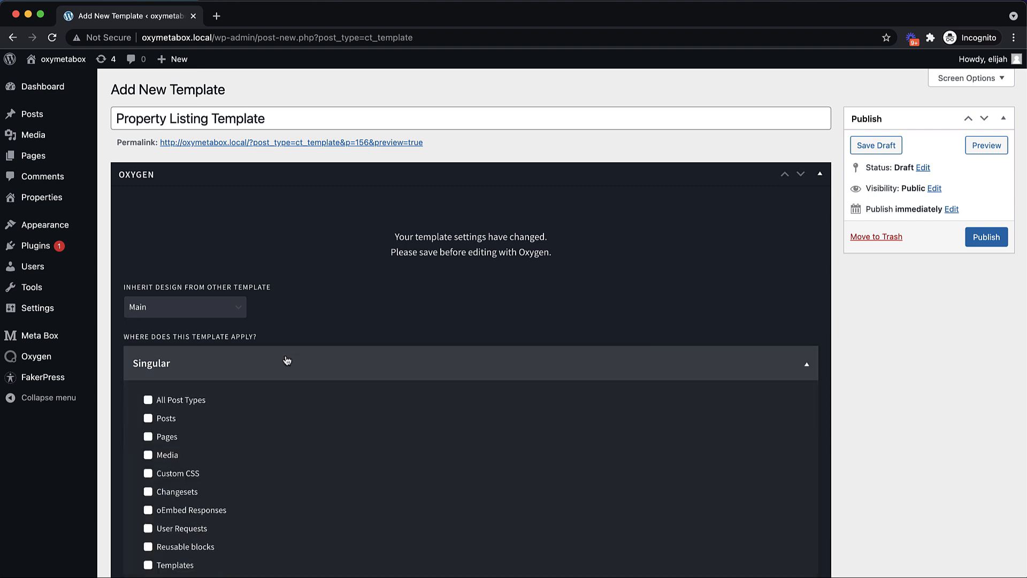
pyautogui.scroll(-5, 287, 360)
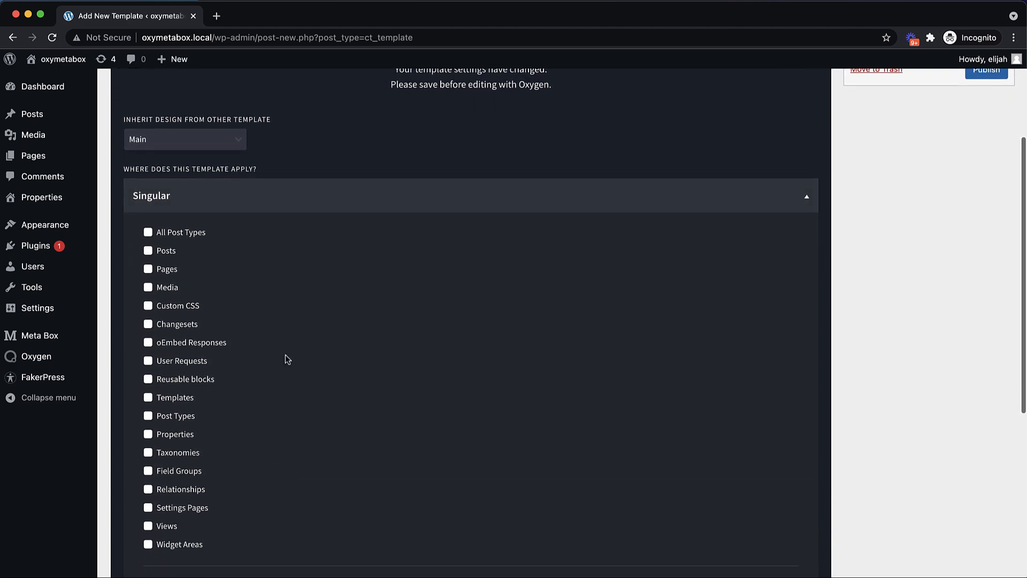
pyautogui.click(146, 434)
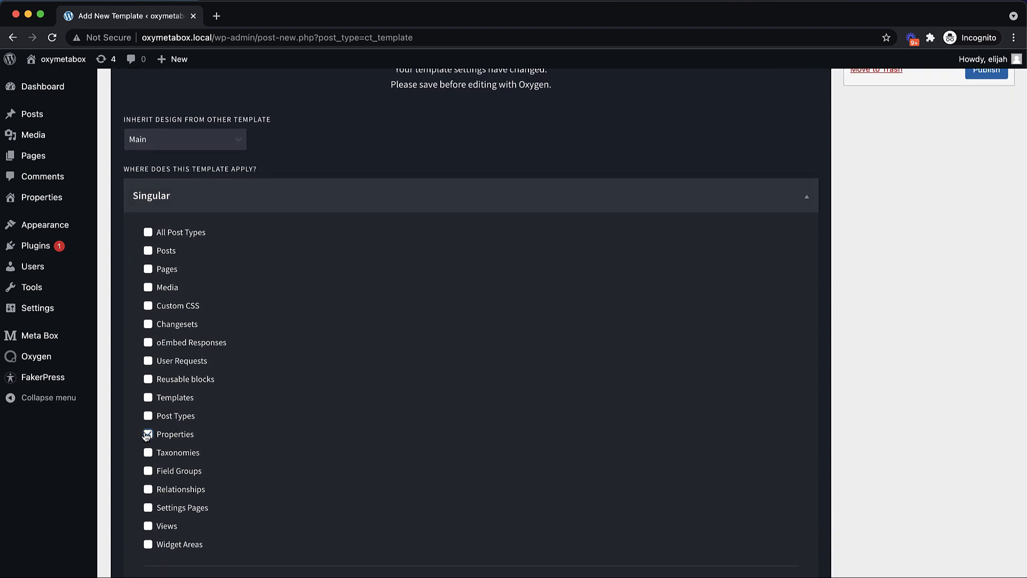
# Set the template priority to 10 and publish the template.
pyautogui.scroll(-10, 147, 435)
pyautogui.click(147, 477)
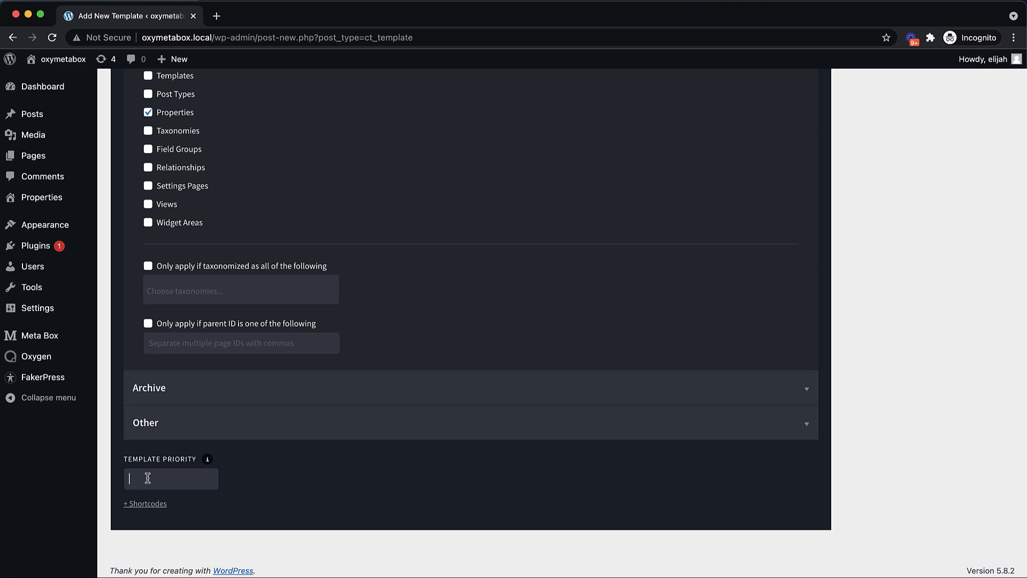
pyautogui.write('10')
pyautogui.scroll(10, 692, 509)
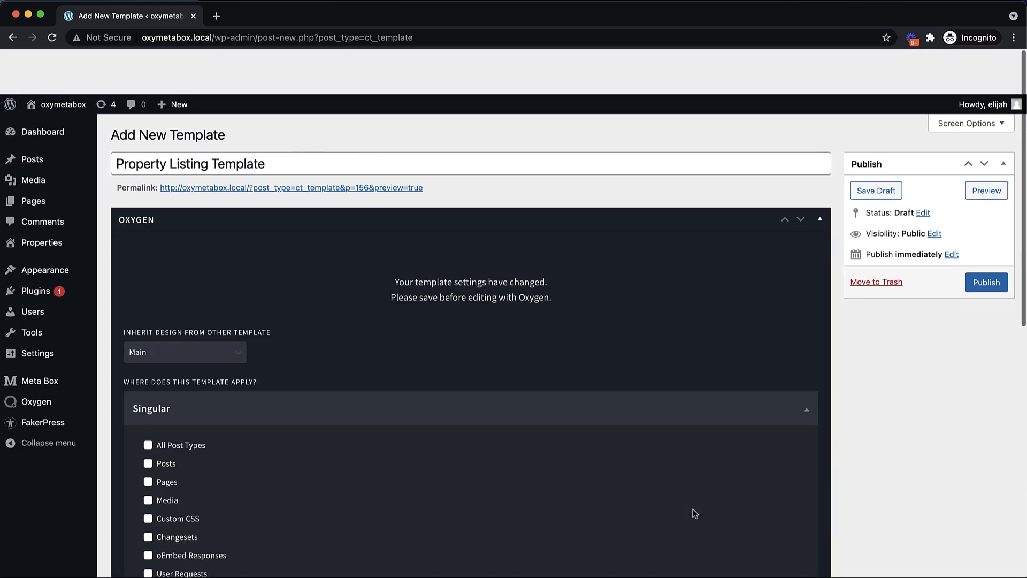
pyautogui.click(987, 236)
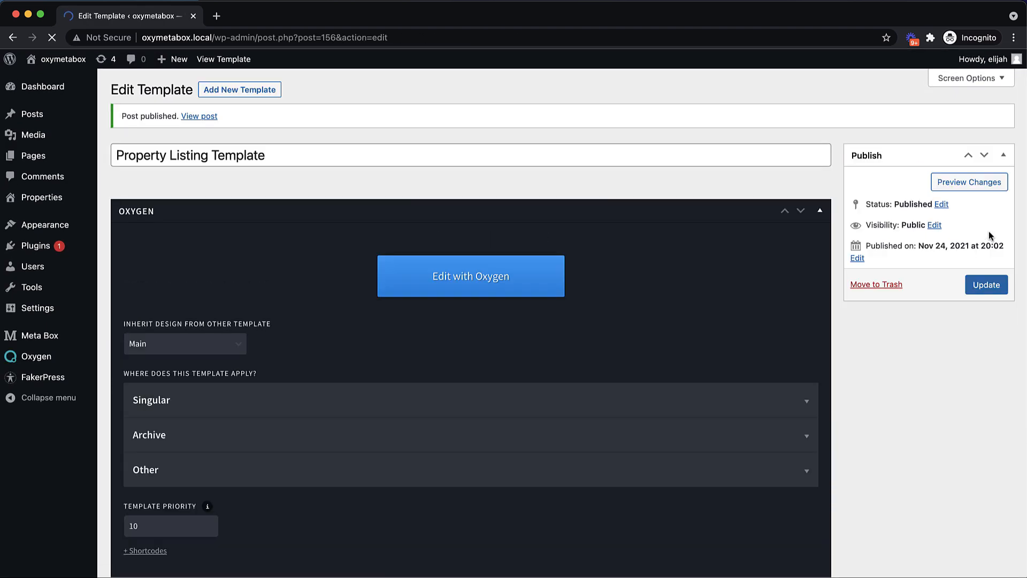
# Open the template in the Oxygen visual editor and add a section containing columns in the 50 50 layout.
pyautogui.click(509, 279)
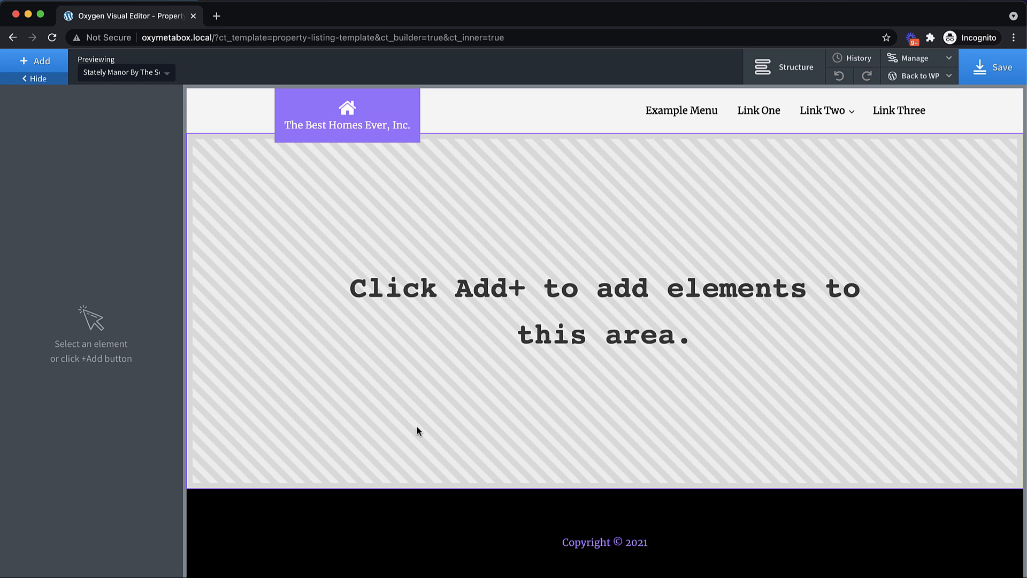
pyautogui.click(46, 63)
pyautogui.click(54, 184)
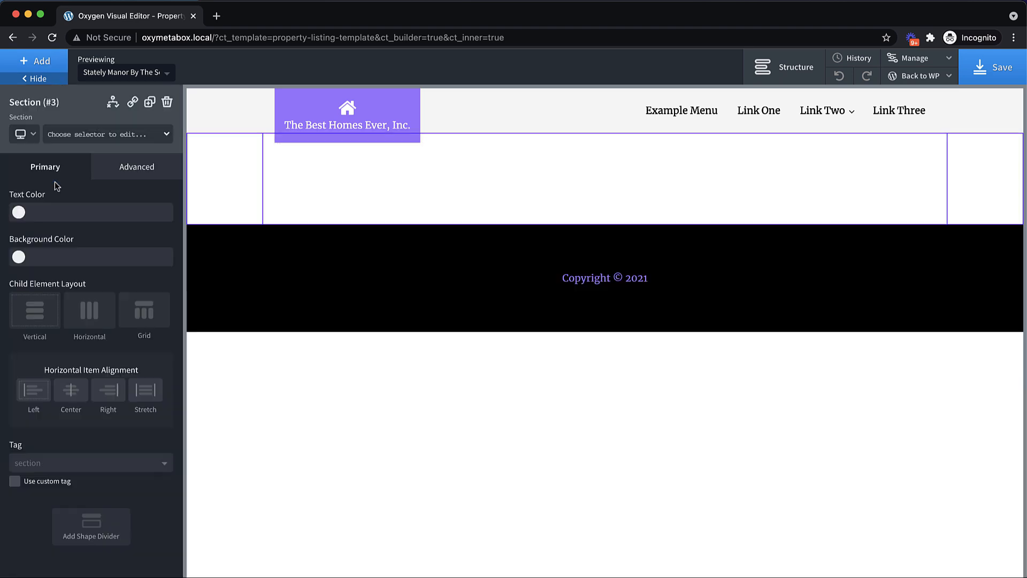
pyautogui.click(39, 59)
pyautogui.click(48, 221)
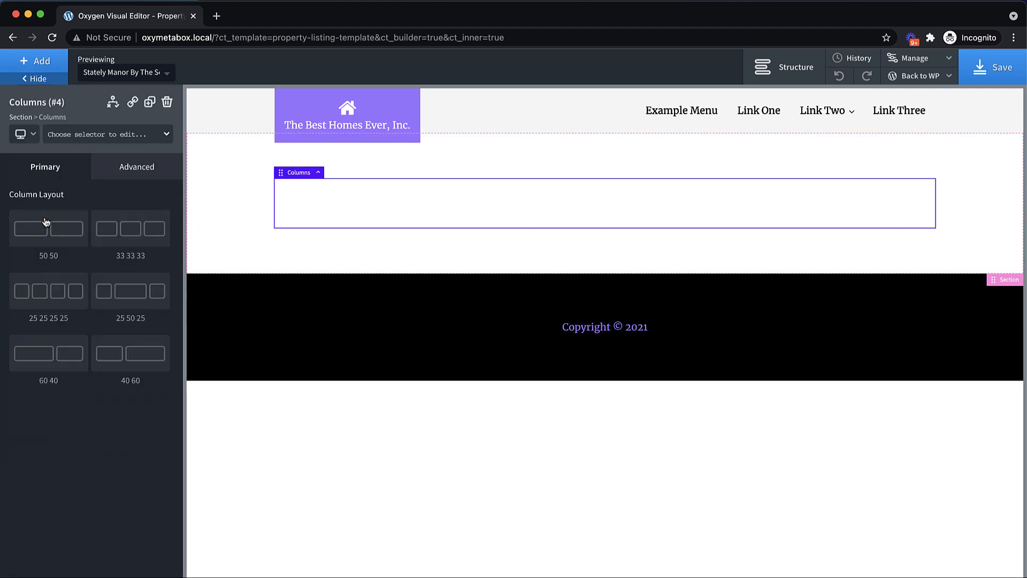
pyautogui.click(49, 235)
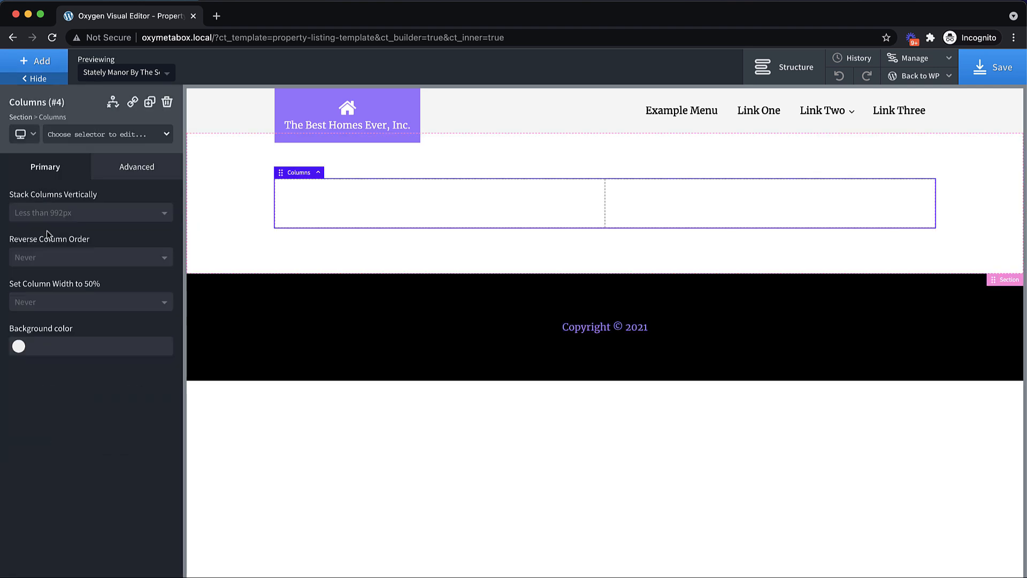
# Add an Image element inside the first column of the section.
pyautogui.click(316, 195)
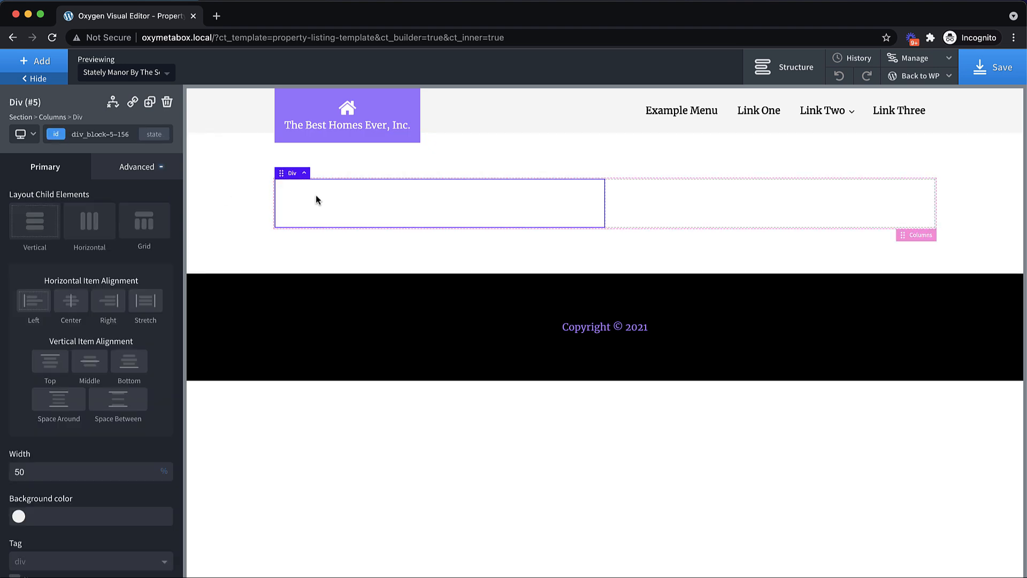
pyautogui.click(36, 64)
pyautogui.write('image')
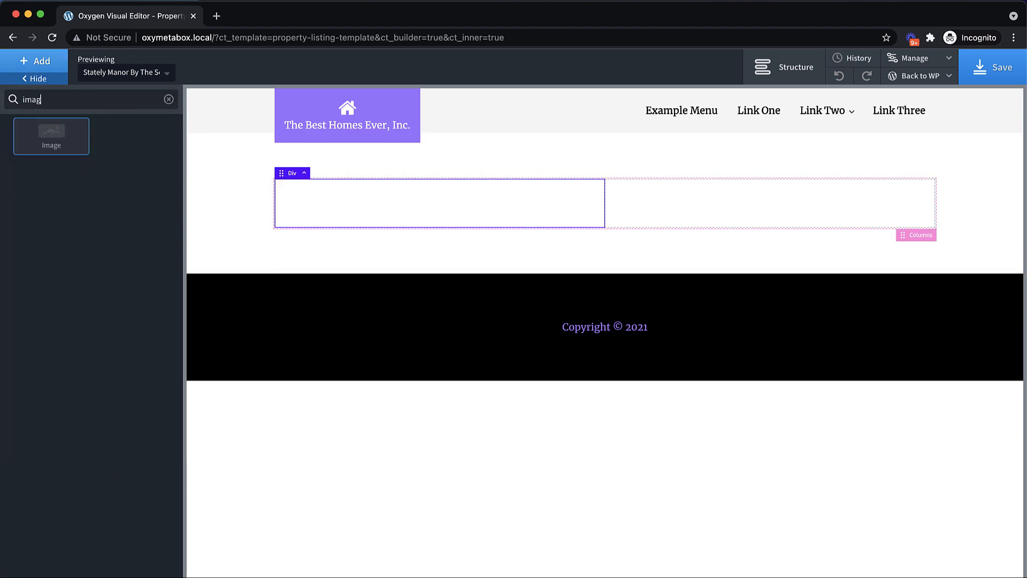
pyautogui.click(57, 149)
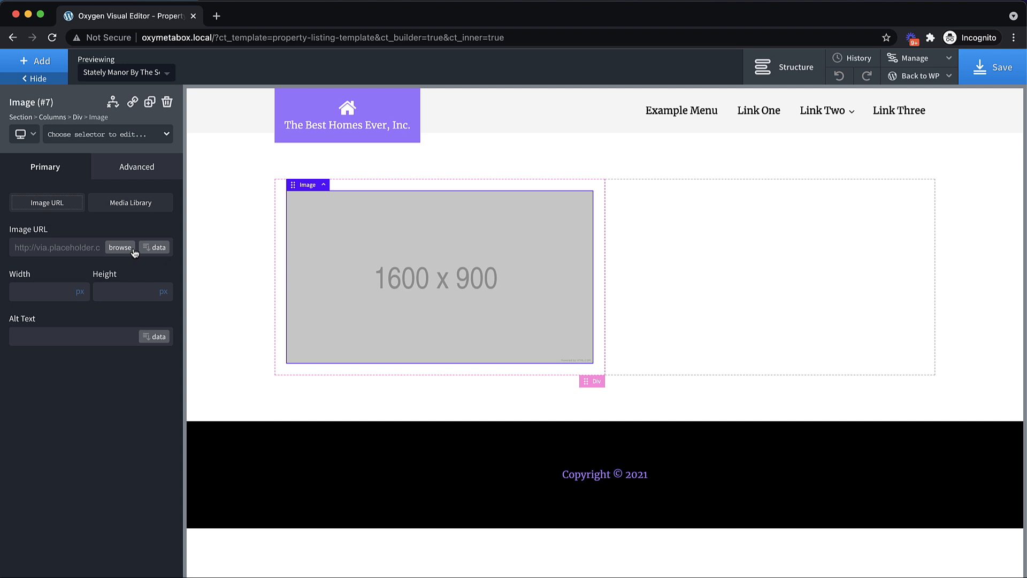
# Fill the image's URL with dynamic data from the Meta Box Photo field at Large size.
pyautogui.click(161, 254)
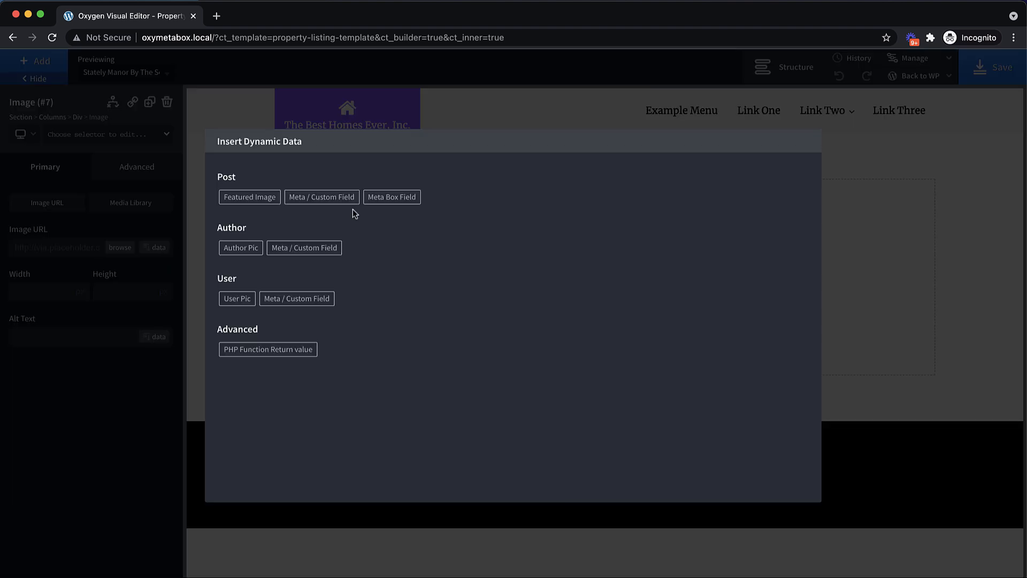
pyautogui.click(401, 203)
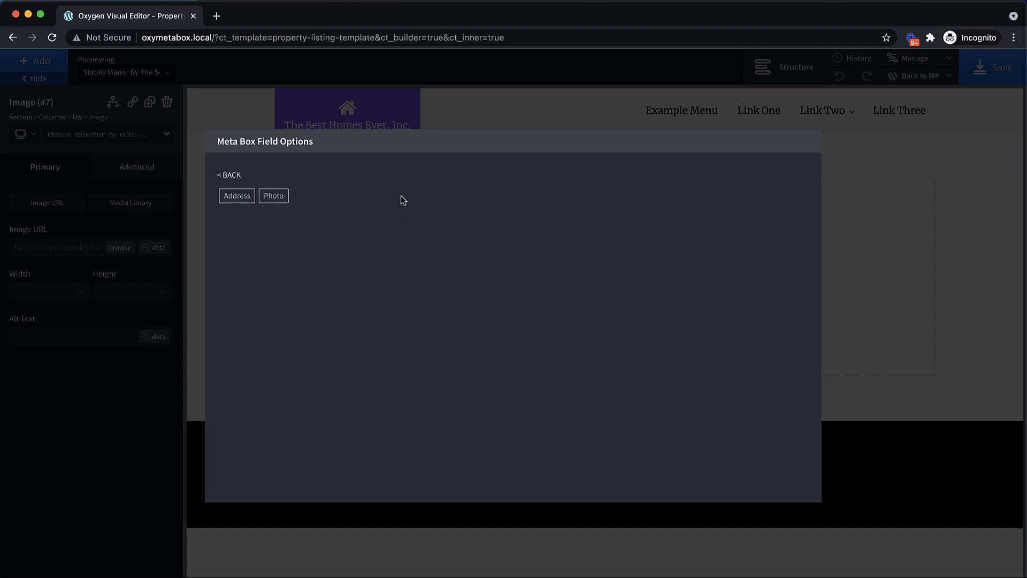
pyautogui.click(275, 194)
pyautogui.click(277, 205)
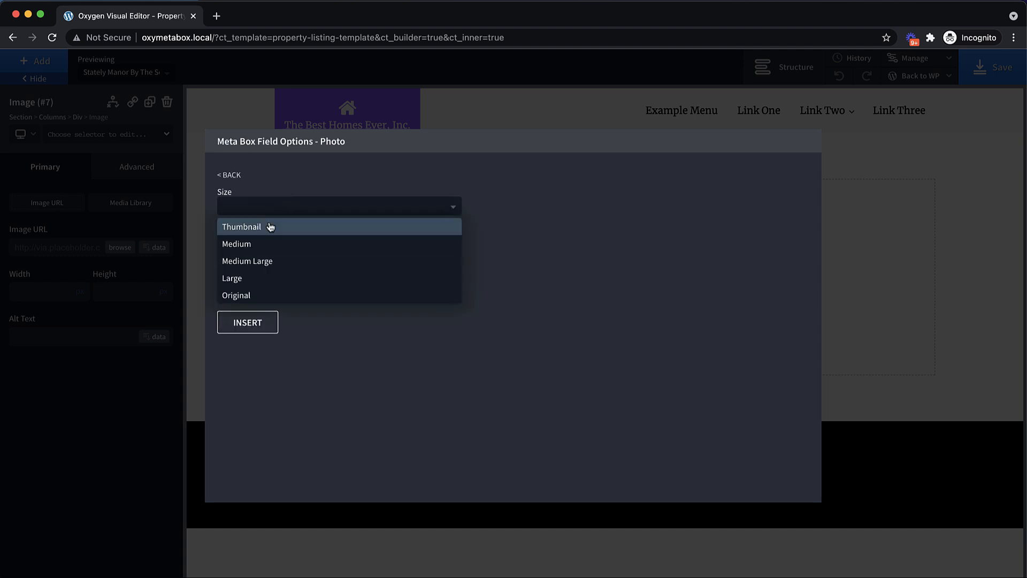
pyautogui.click(244, 279)
pyautogui.click(252, 326)
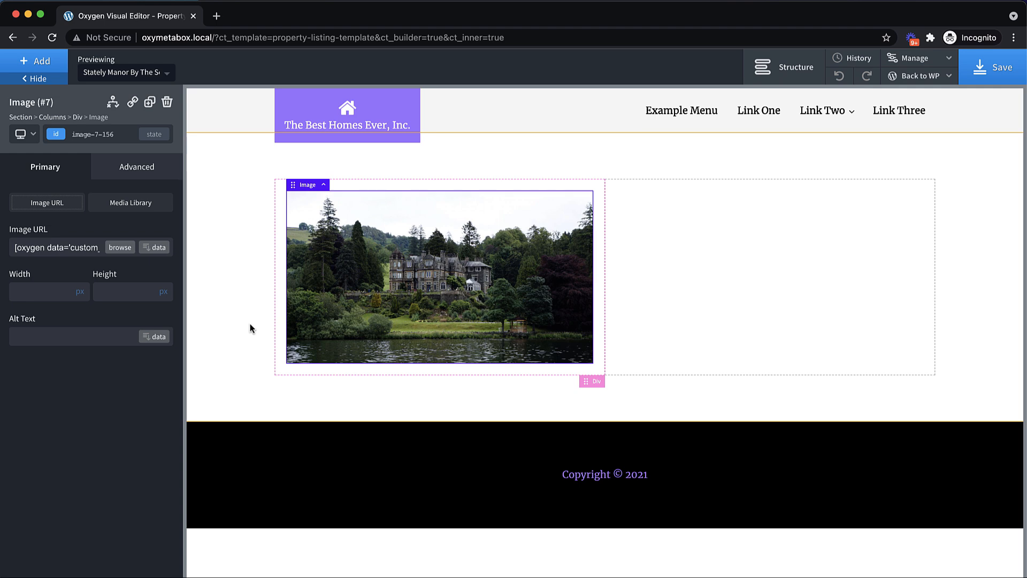
# Add a Heading element inside the empty second column and set its tag to h2.
pyautogui.click(780, 237)
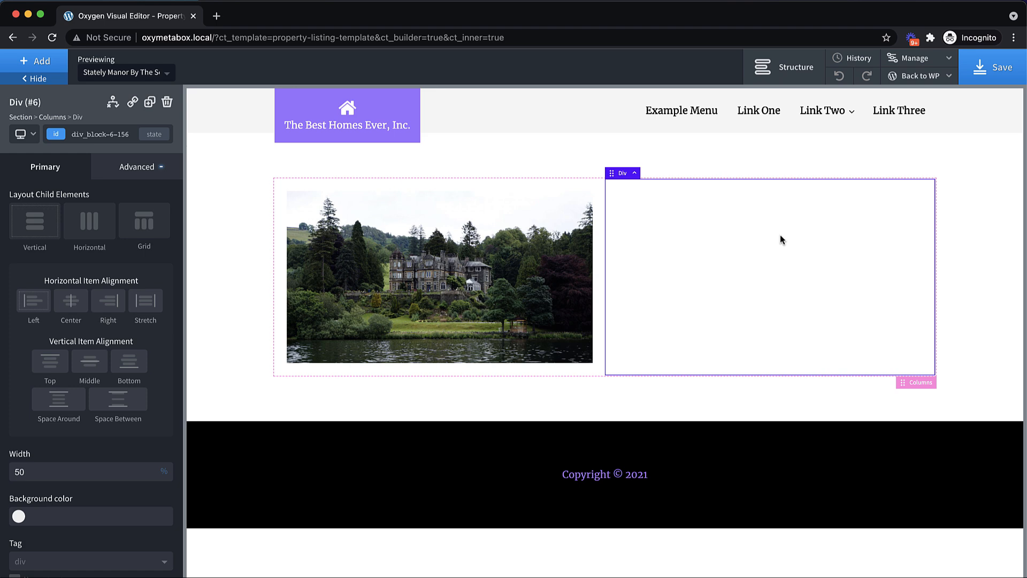
pyautogui.click(45, 64)
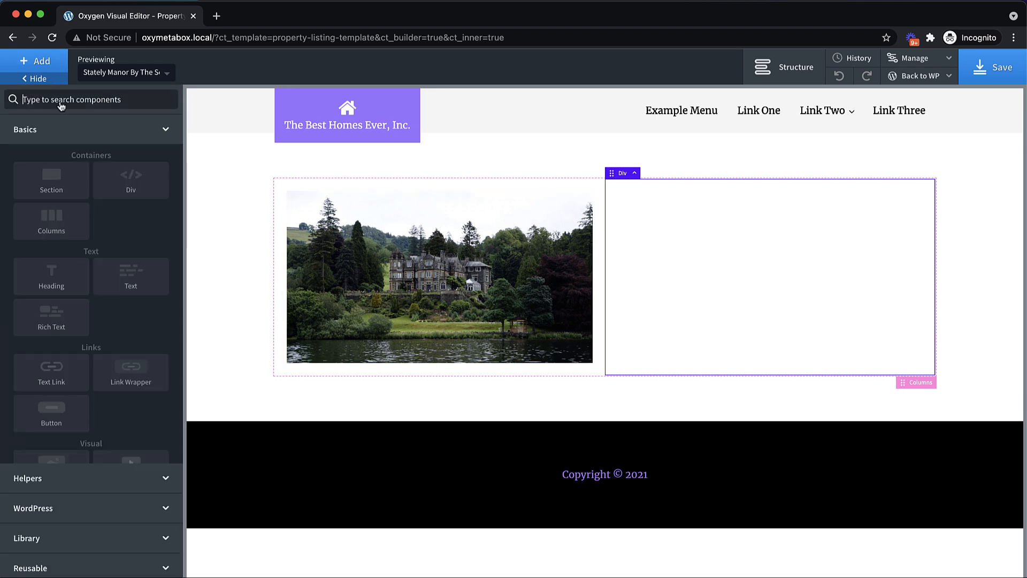
pyautogui.write('head')
pyautogui.click(51, 138)
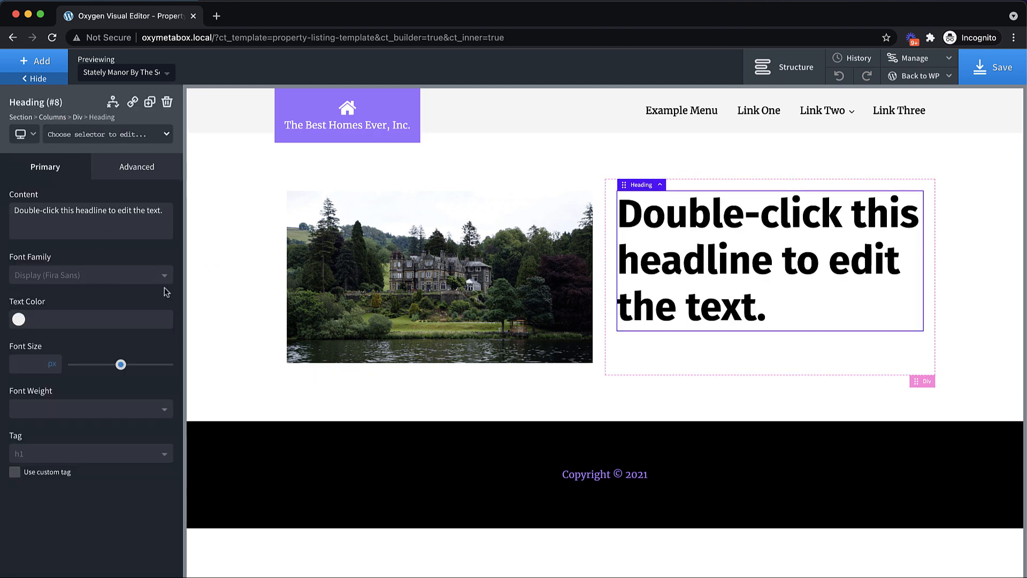
pyautogui.click(83, 454)
pyautogui.click(42, 490)
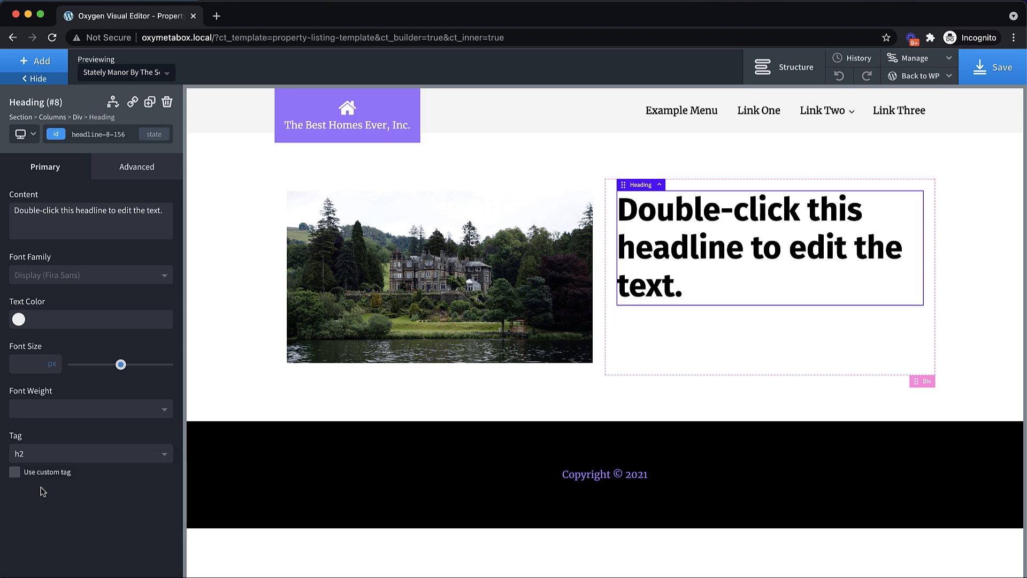
# Replace the heading's placeholder text with dynamic data from the post Title.
pyautogui.doubleClick(716, 212)
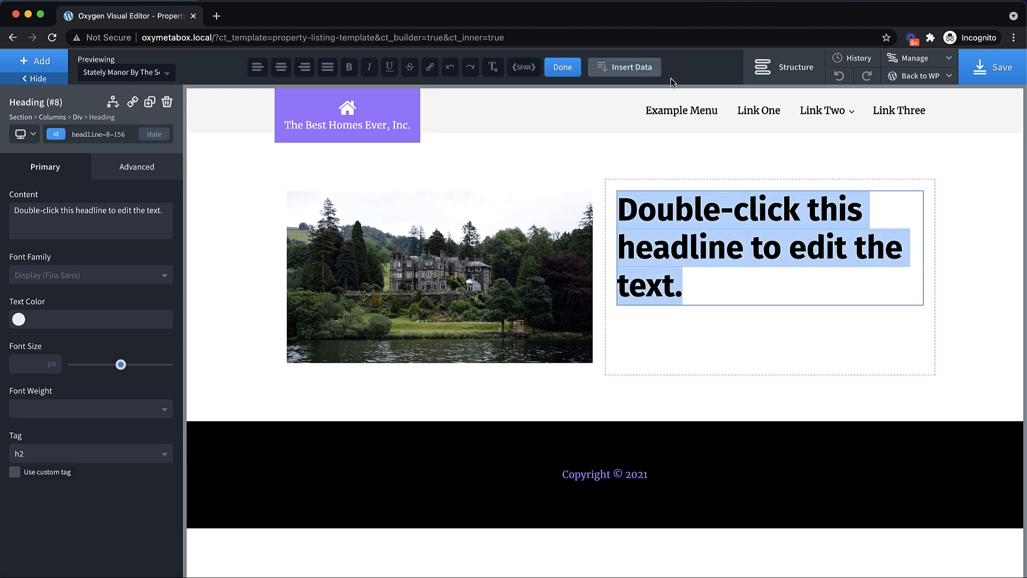
pyautogui.click(646, 72)
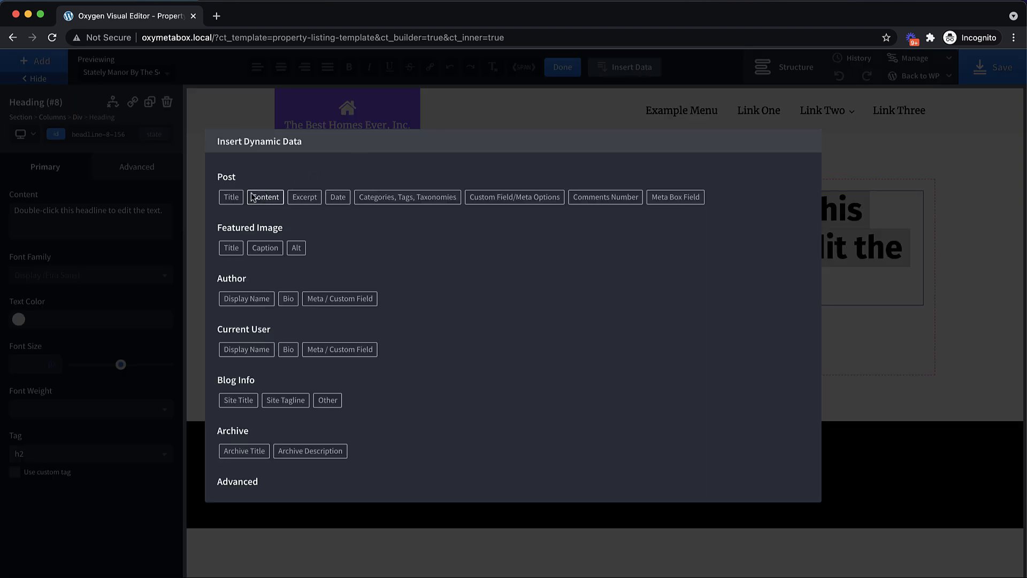
pyautogui.click(231, 197)
pyautogui.click(247, 322)
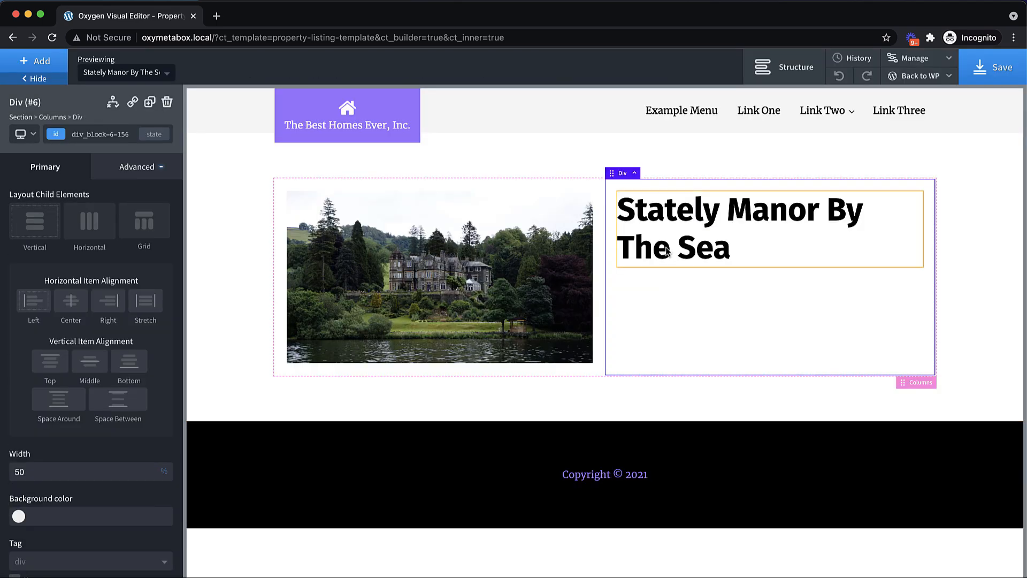
# Add a small bottom margin to the property title heading.
pyautogui.click(137, 166)
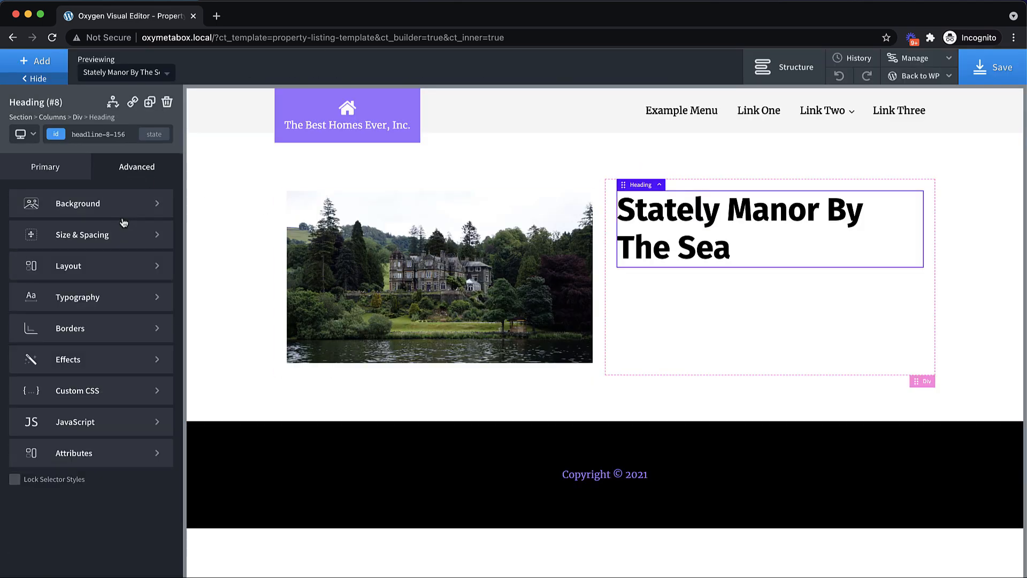
pyautogui.click(114, 241)
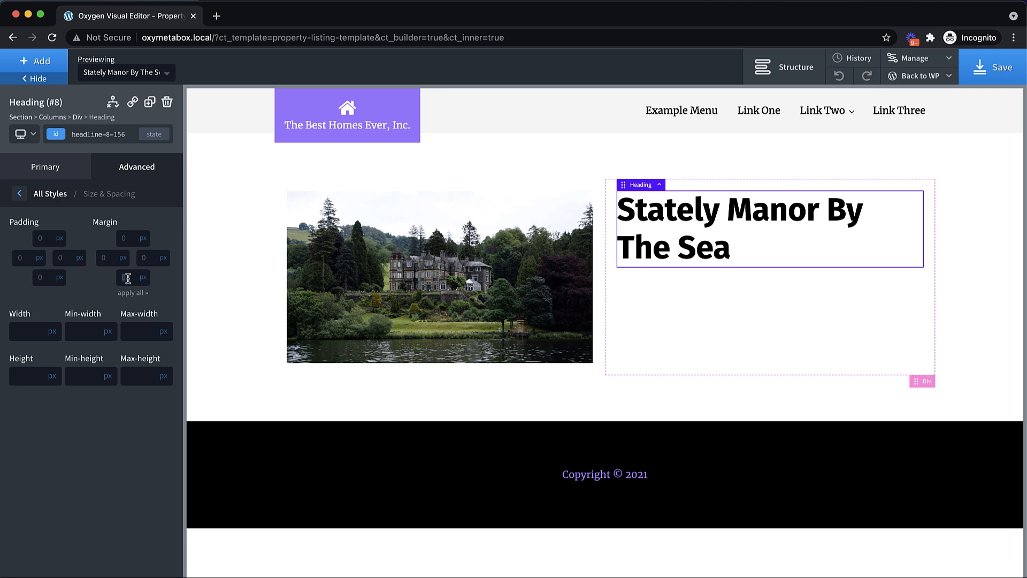
pyautogui.click(660, 287)
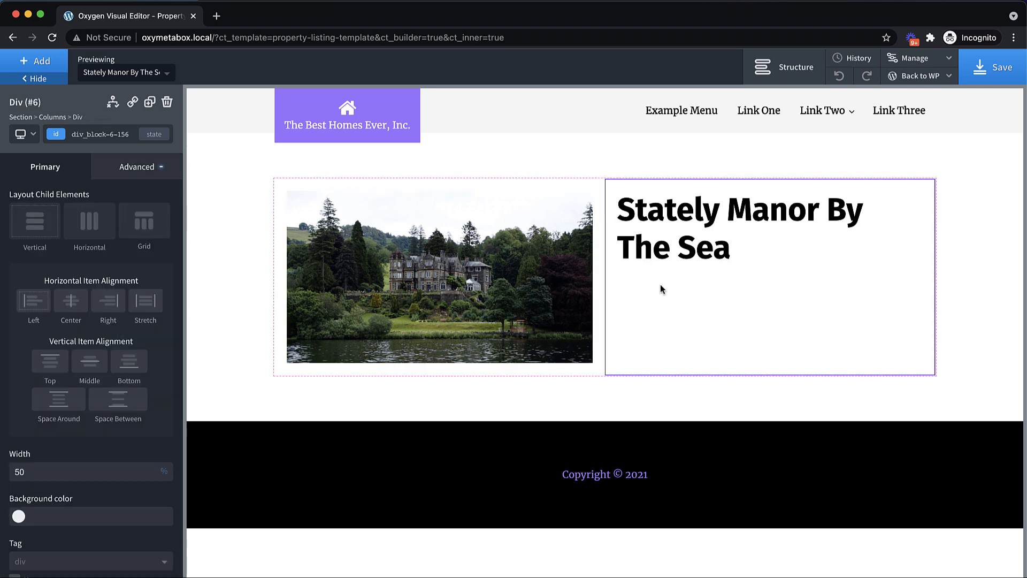
# Add a Text element below the title heading and replace its content with the Meta Box Price field.
pyautogui.click(35, 61)
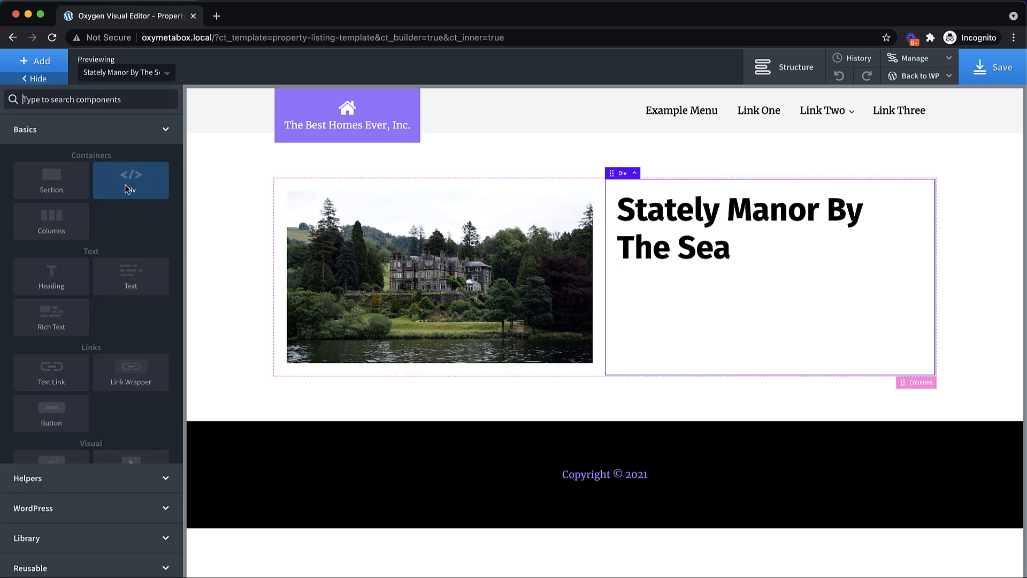
pyautogui.click(134, 275)
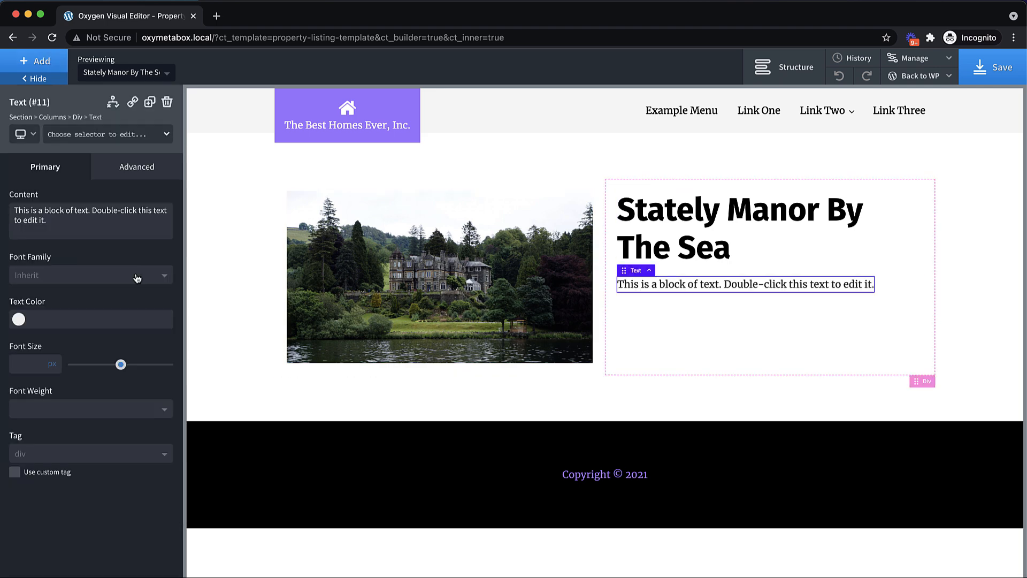
pyautogui.doubleClick(656, 289)
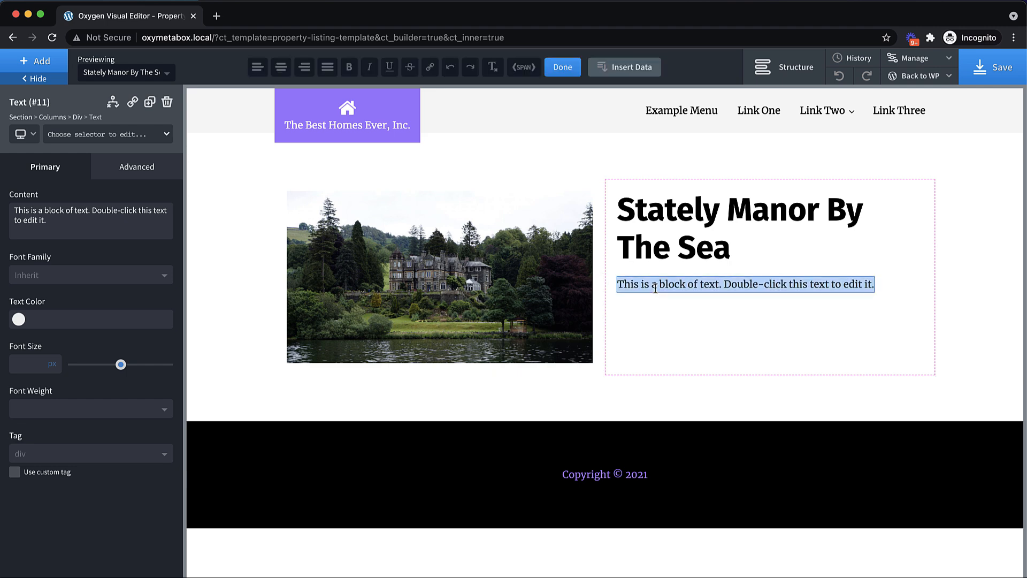
pyautogui.click(632, 67)
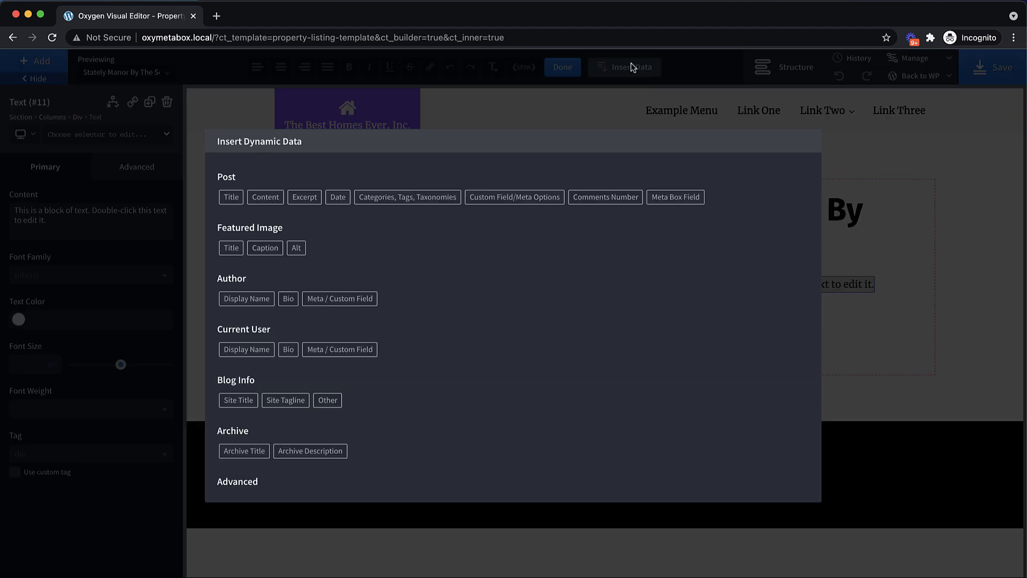
pyautogui.click(669, 196)
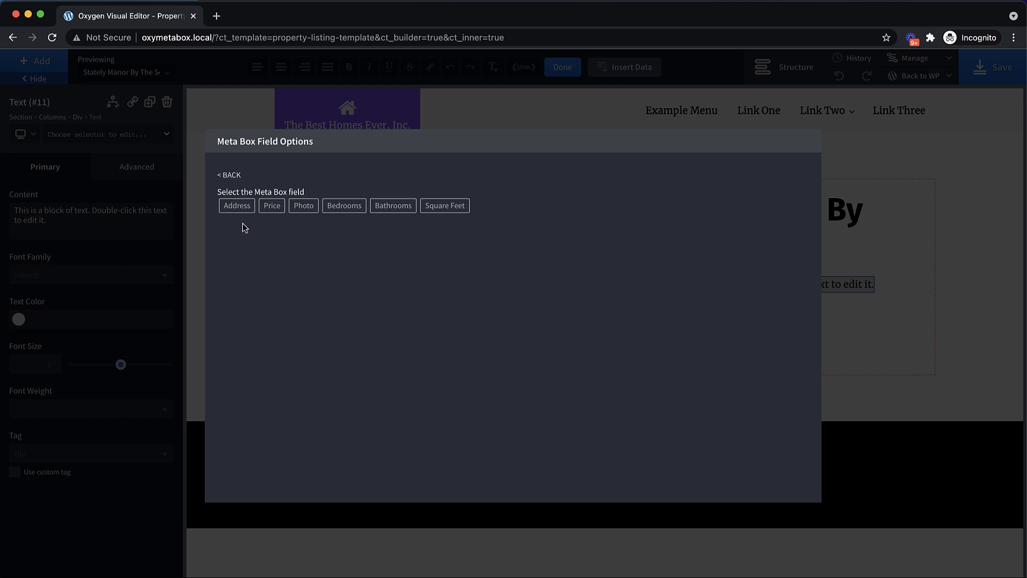
pyautogui.click(266, 207)
pyautogui.click(257, 260)
pyautogui.click(631, 331)
# Insert a "$" sign directly in front of the dynamic price in its text element.
pyautogui.doubleClick(636, 289)
pyautogui.click(618, 286)
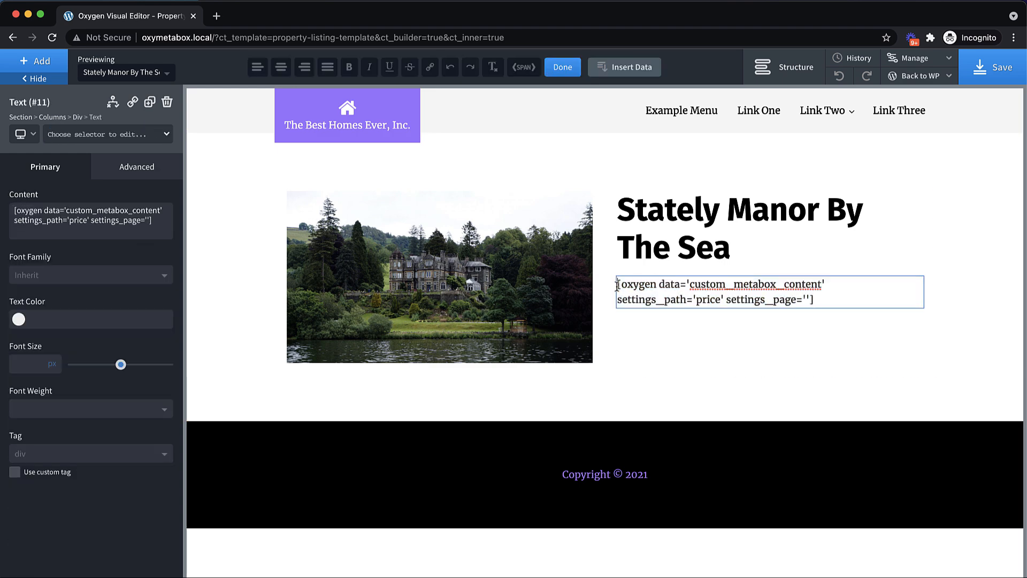
pyautogui.write('$')
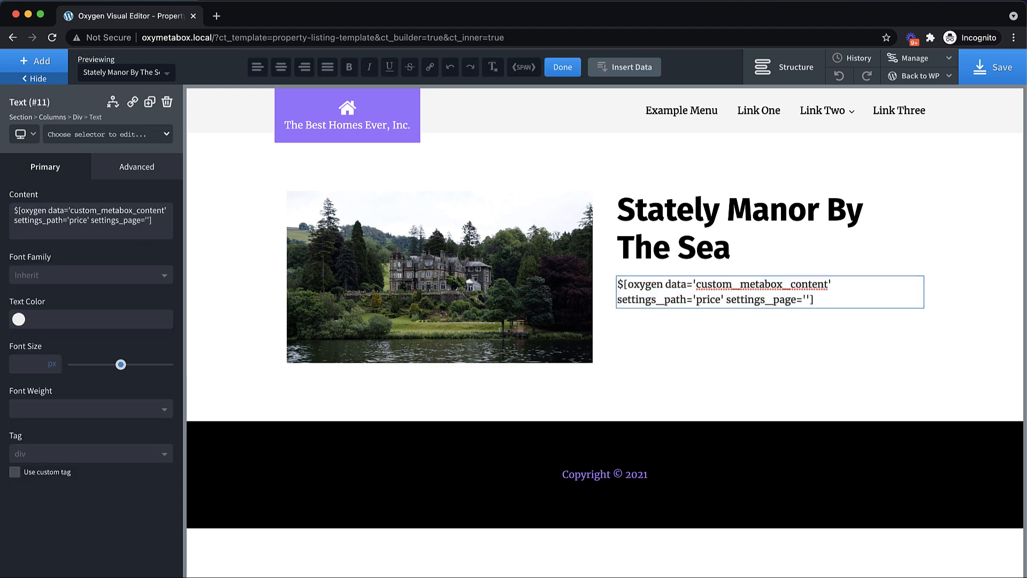
pyautogui.click(777, 329)
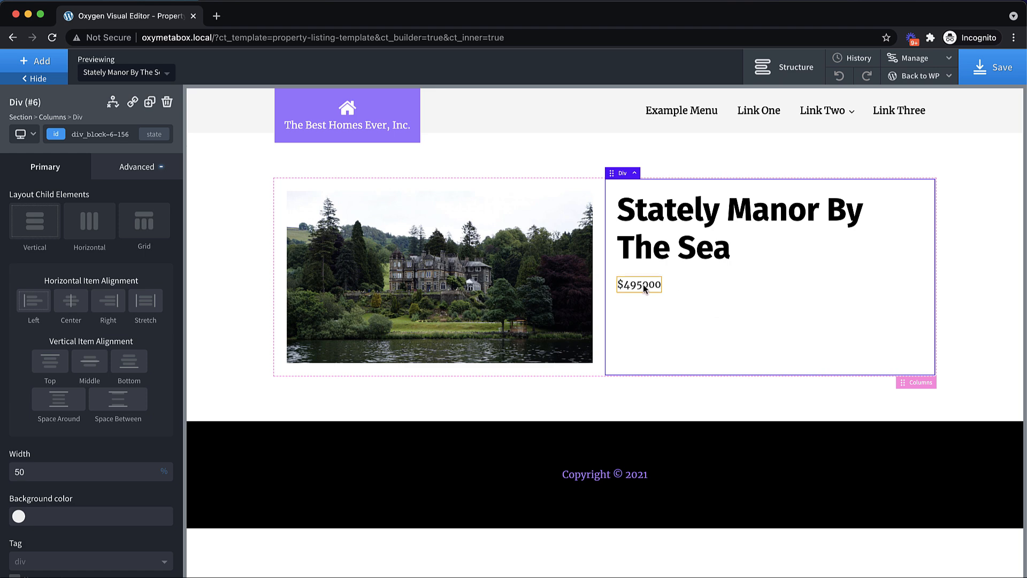
# Add a Text element below the price and replace its content with the Meta Box Address field.
pyautogui.click(643, 284)
pyautogui.click(682, 289)
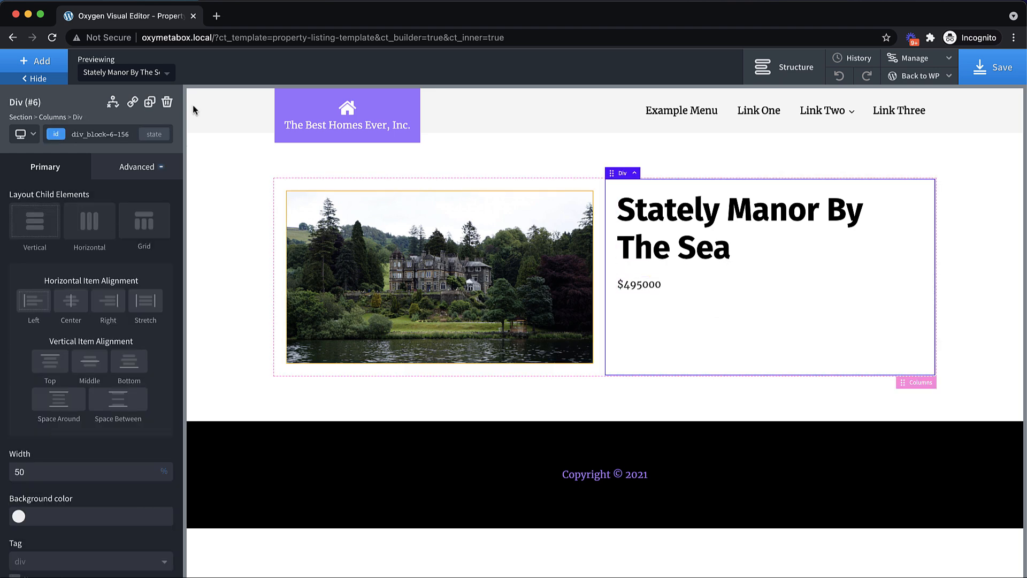
pyautogui.click(39, 60)
pyautogui.write('text')
pyautogui.click(52, 132)
pyautogui.doubleClick(678, 300)
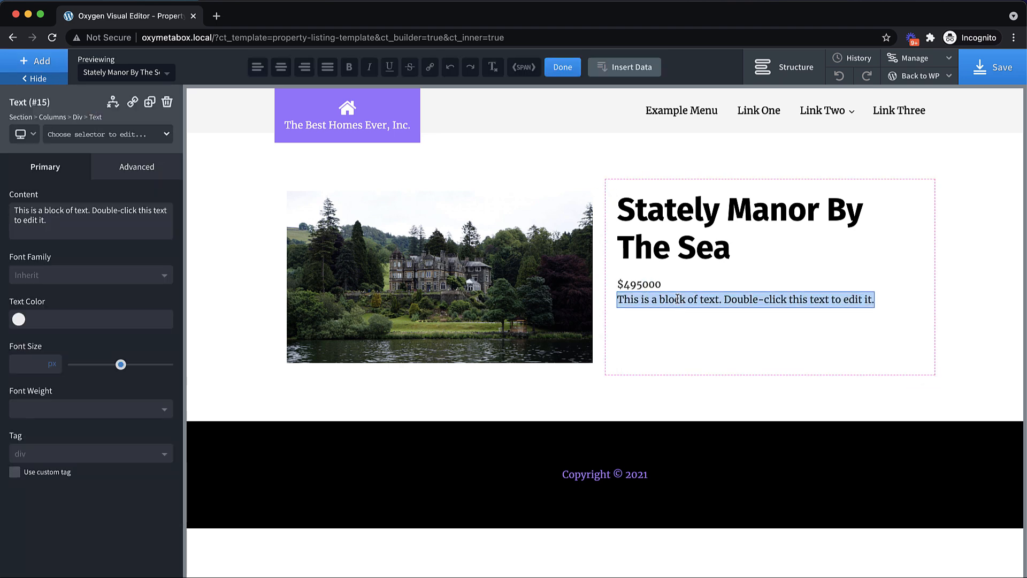
pyautogui.click(632, 67)
pyautogui.click(674, 196)
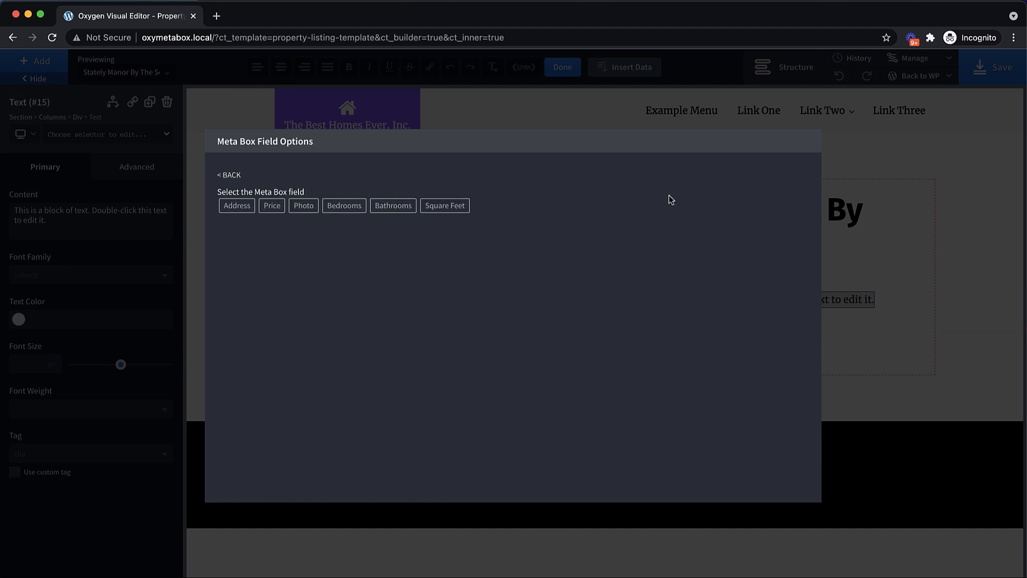
pyautogui.click(237, 208)
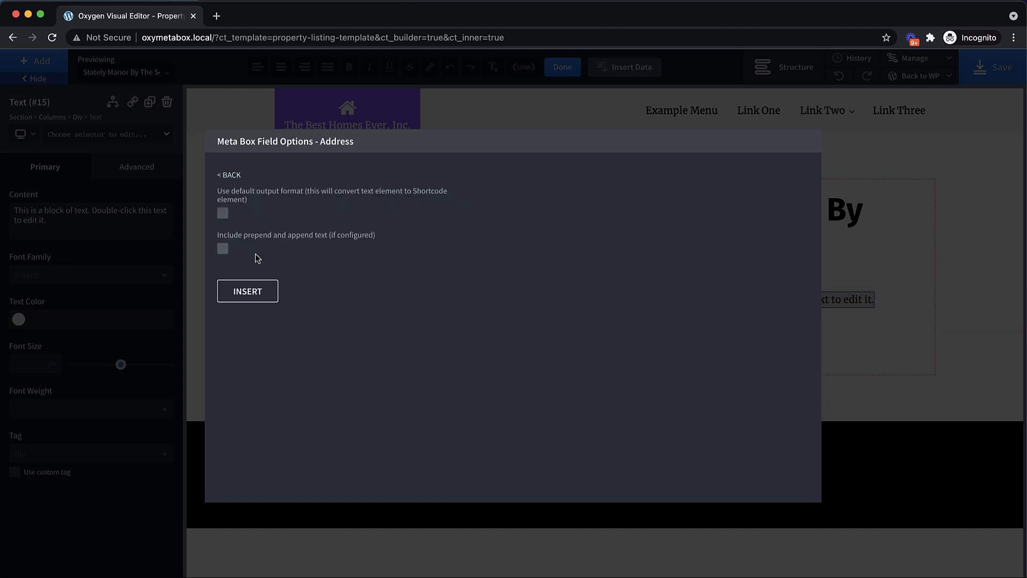
pyautogui.click(251, 293)
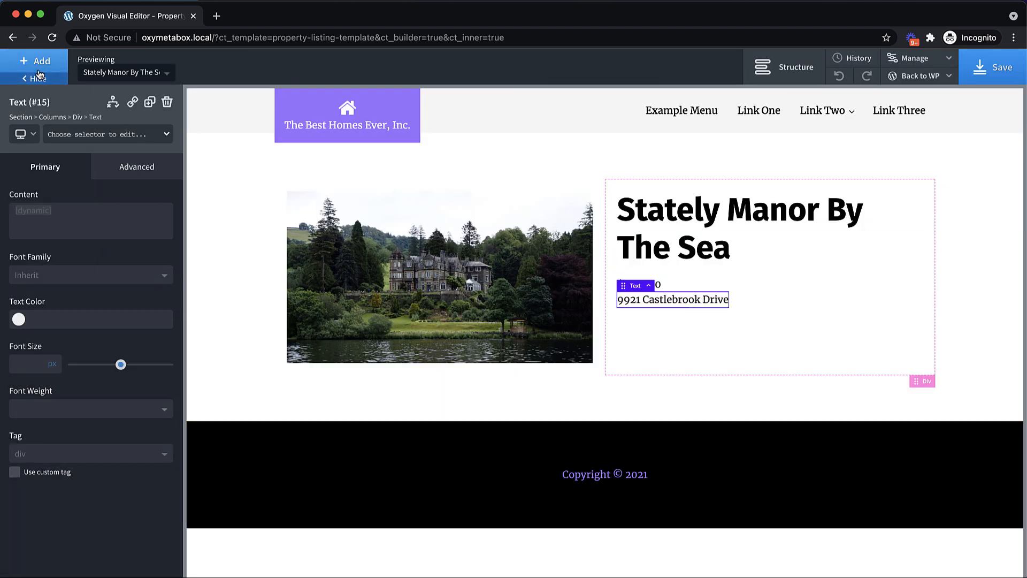
# Add a Text element below the address and replace its content with the Meta Box Bedrooms field.
pyautogui.click(27, 67)
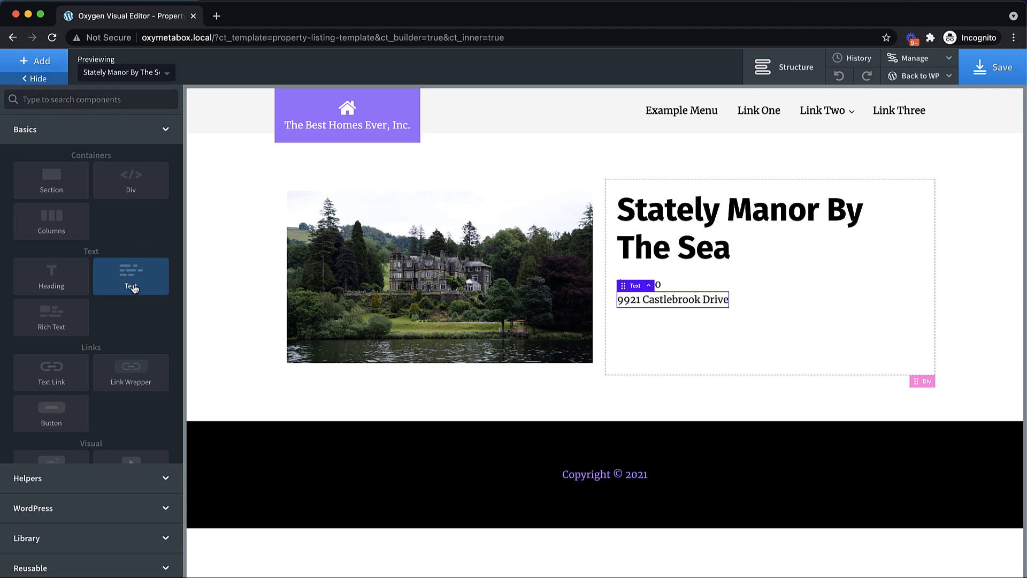
pyautogui.click(134, 288)
pyautogui.doubleClick(721, 318)
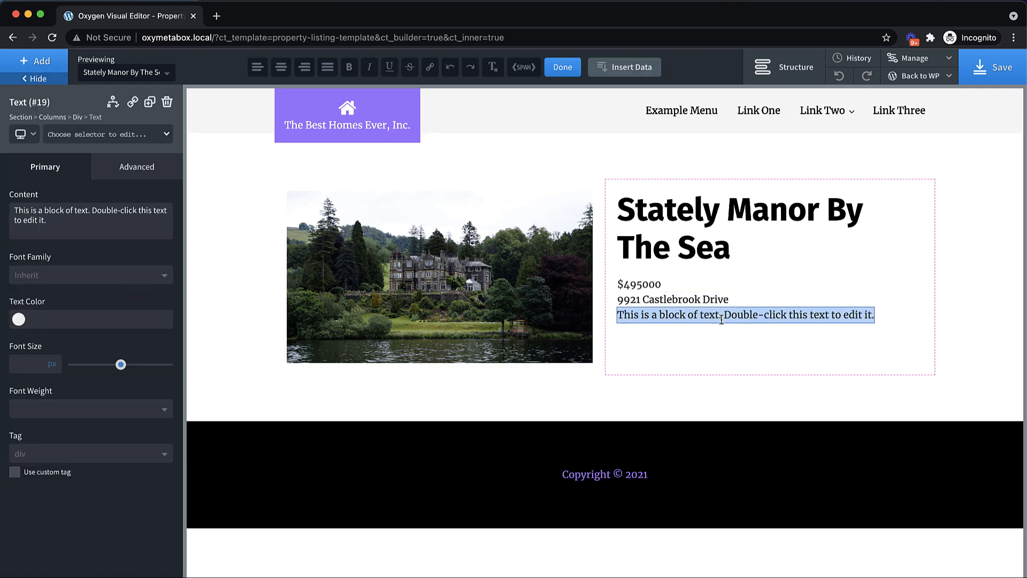
pyautogui.click(618, 69)
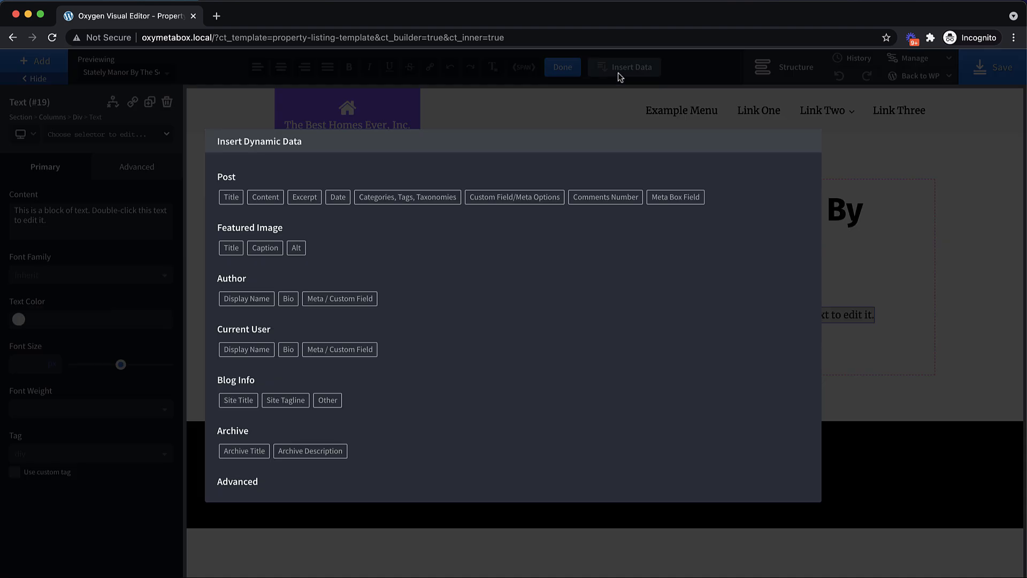
pyautogui.click(673, 199)
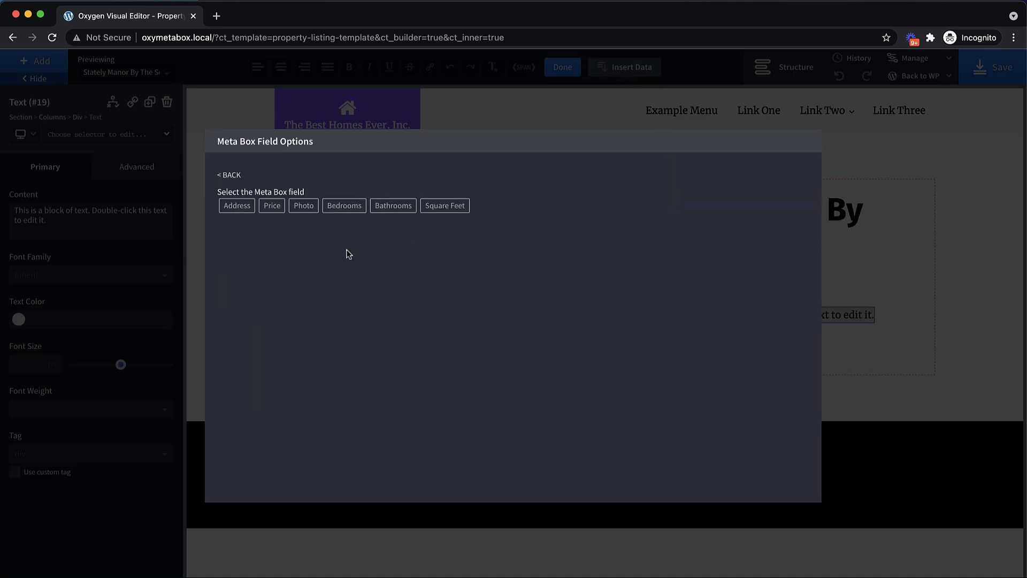
pyautogui.click(345, 208)
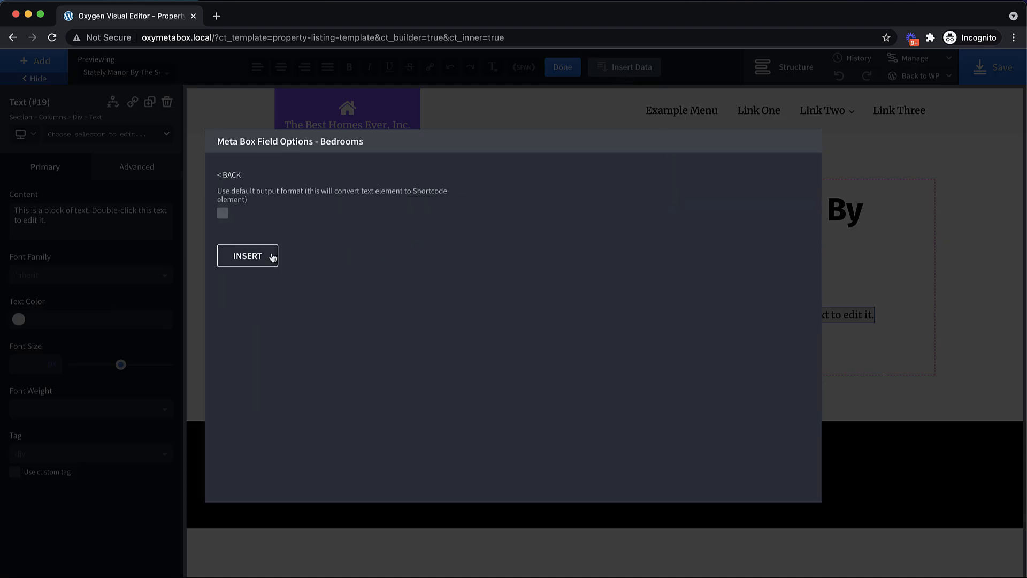
pyautogui.click(248, 256)
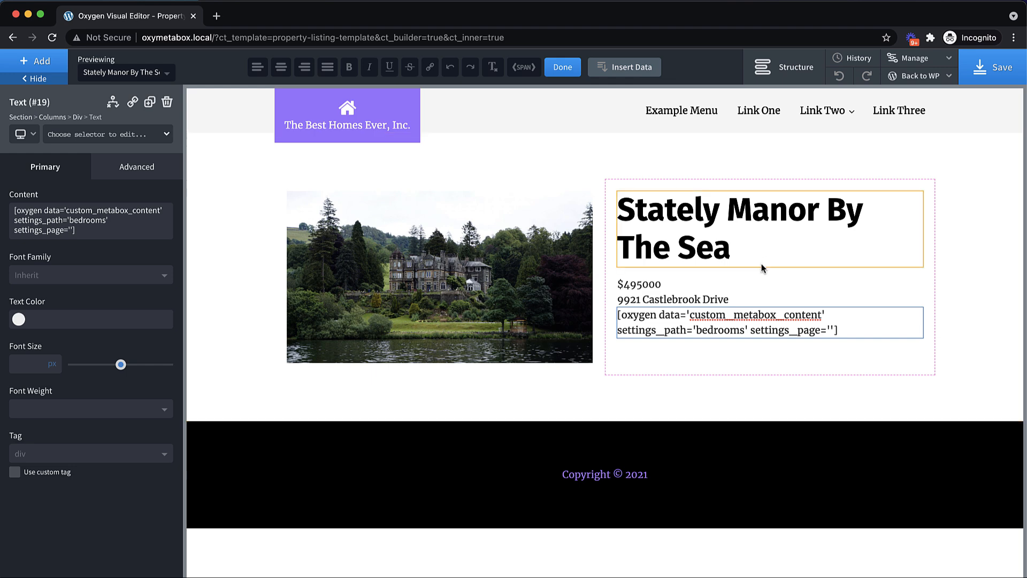
# Insert the Meta Box Bathrooms field after the Bedrooms field in the same text element.
pyautogui.click(631, 68)
pyautogui.click(675, 197)
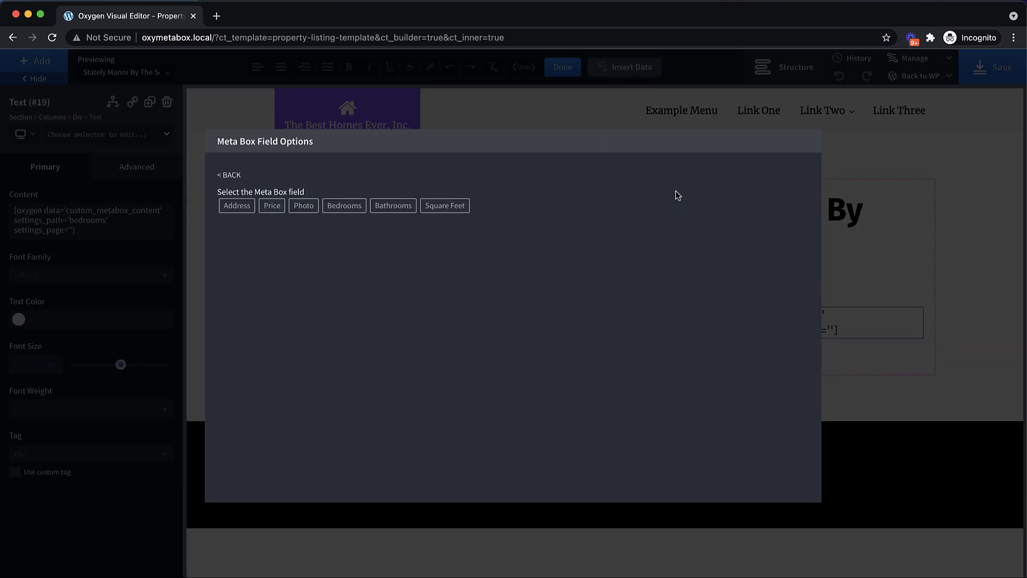
pyautogui.click(392, 205)
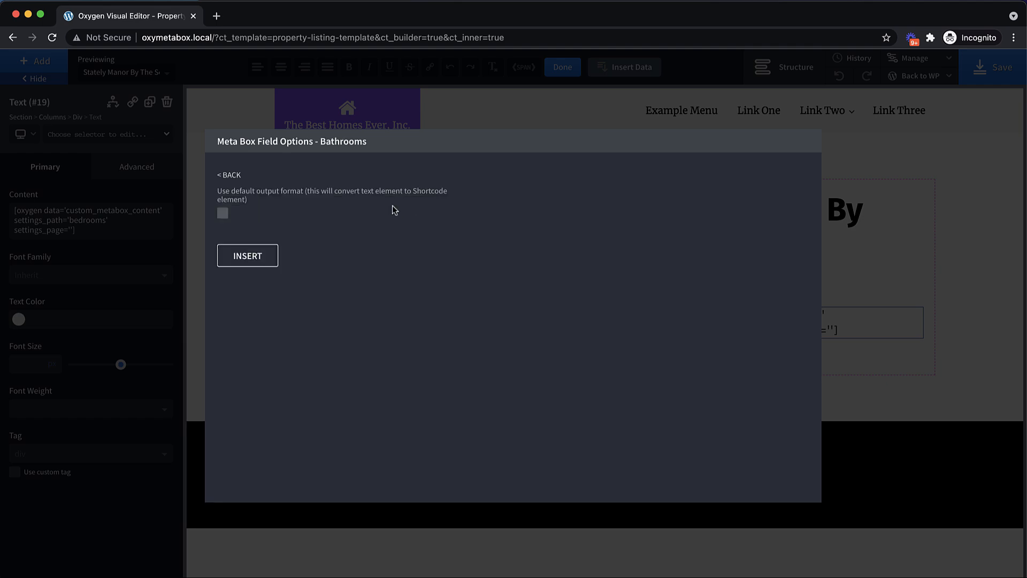
pyautogui.click(247, 256)
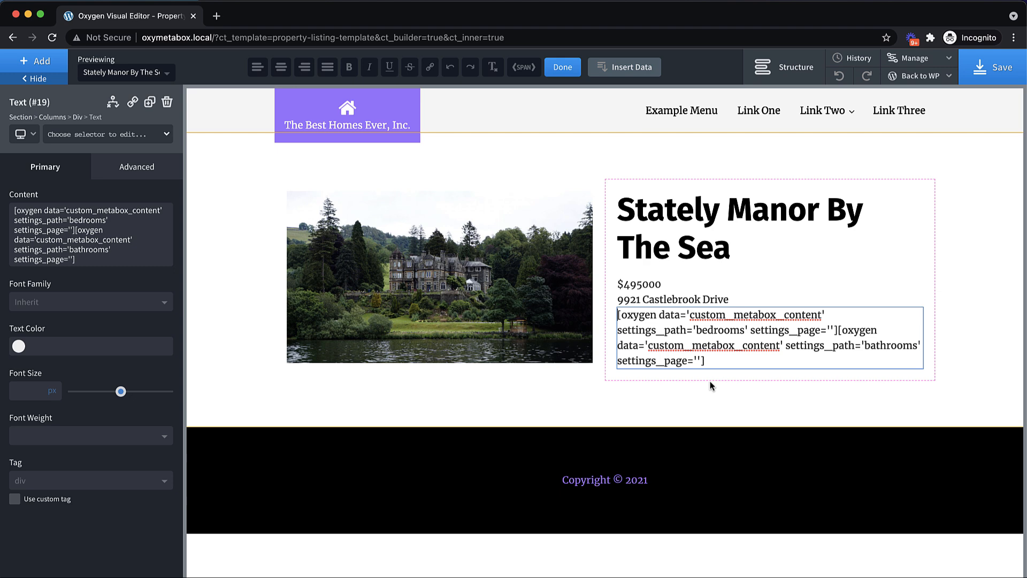
# Put the label "Bedrooms / " after the bedrooms data and "Bathrooms" after the bathrooms data, finishing the text edit.
pyautogui.click(838, 330)
pyautogui.write('Bedrooms ')
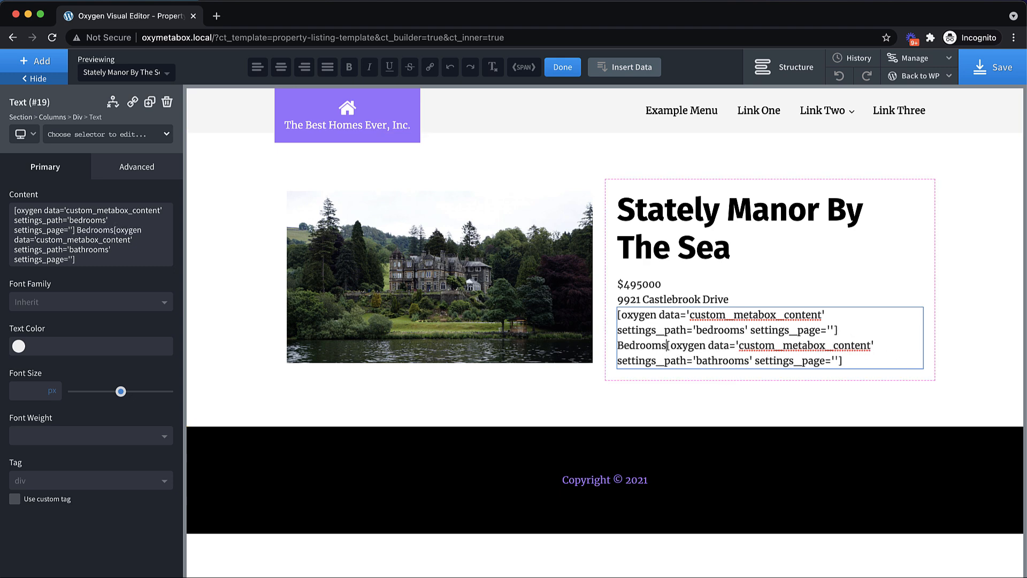
pyautogui.write('/')
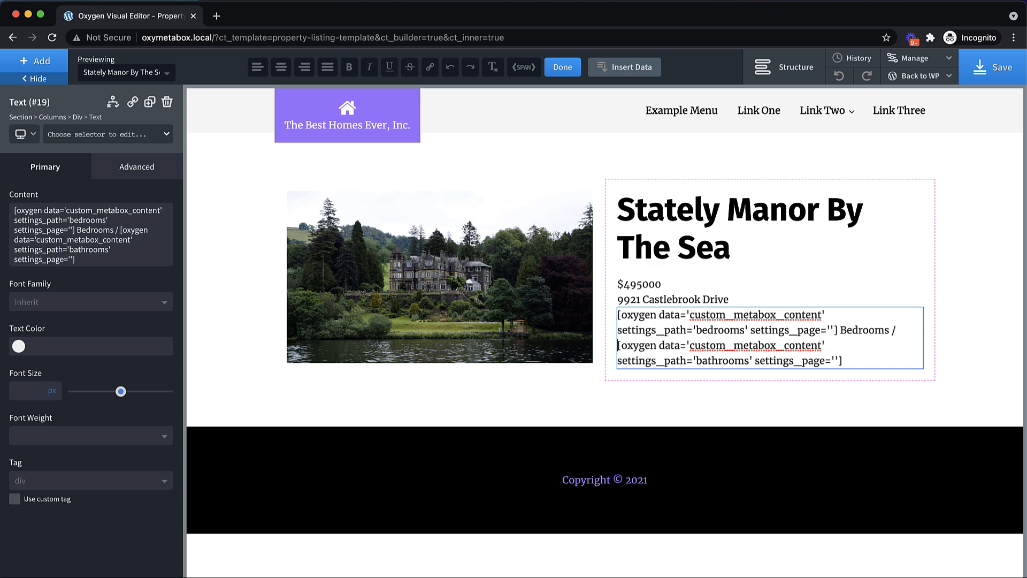
pyautogui.click(843, 363)
pyautogui.write('Bathrooms')
pyautogui.click(963, 305)
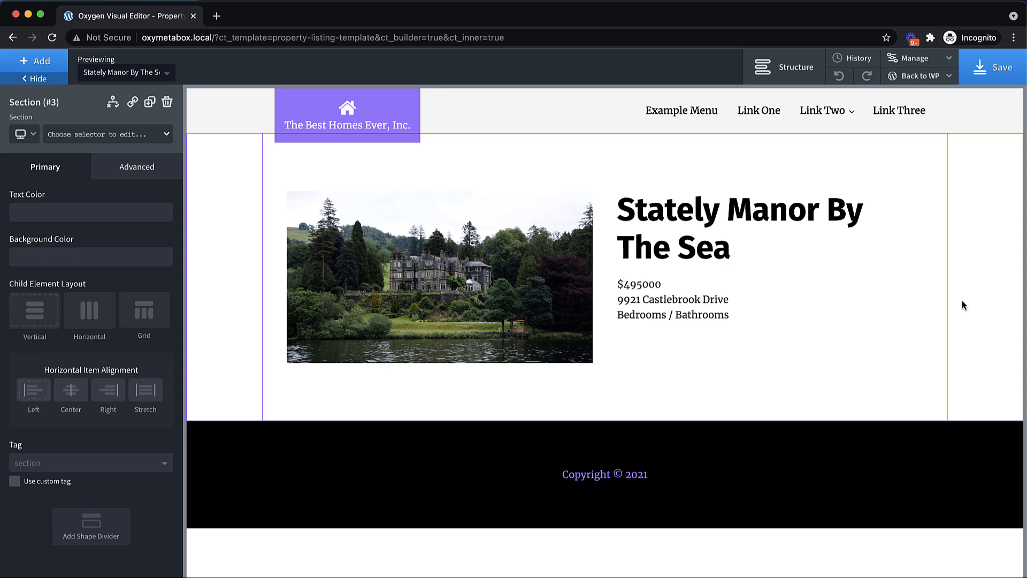
# Add a Text element below the bedrooms and bathrooms line and replace its content with the Meta Box Square Feet field.
pyautogui.click(858, 332)
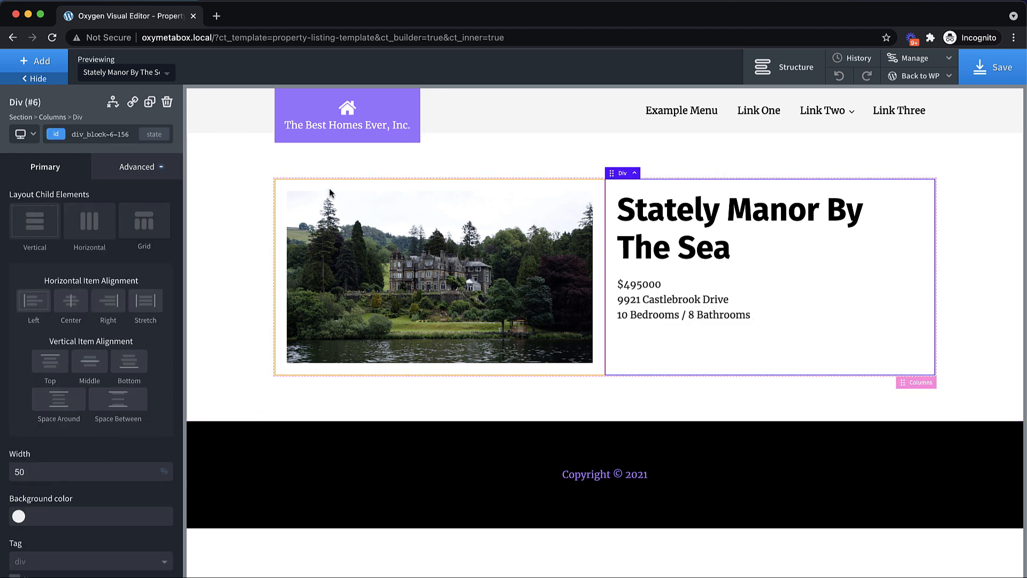
pyautogui.click(46, 65)
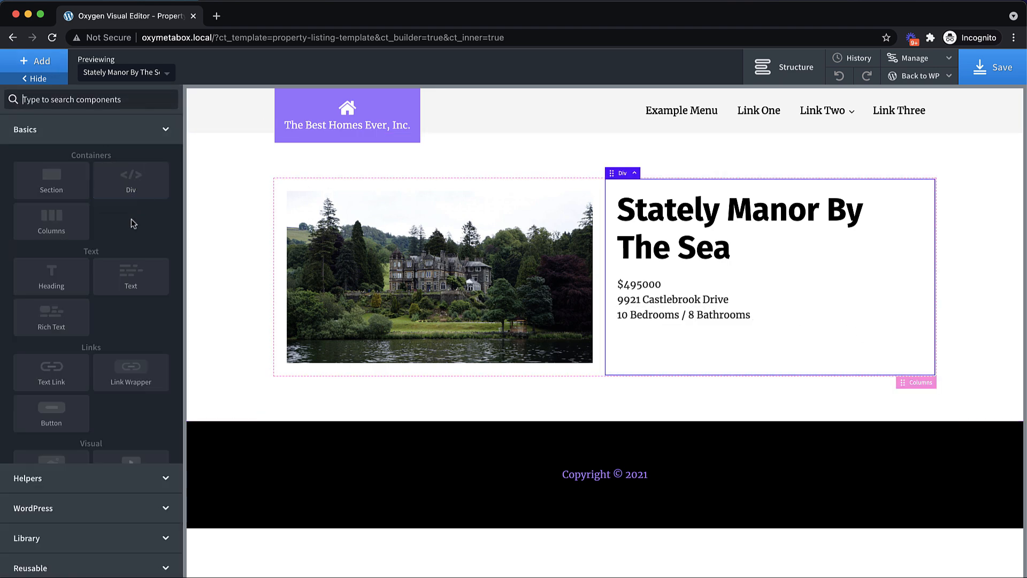
pyautogui.click(131, 275)
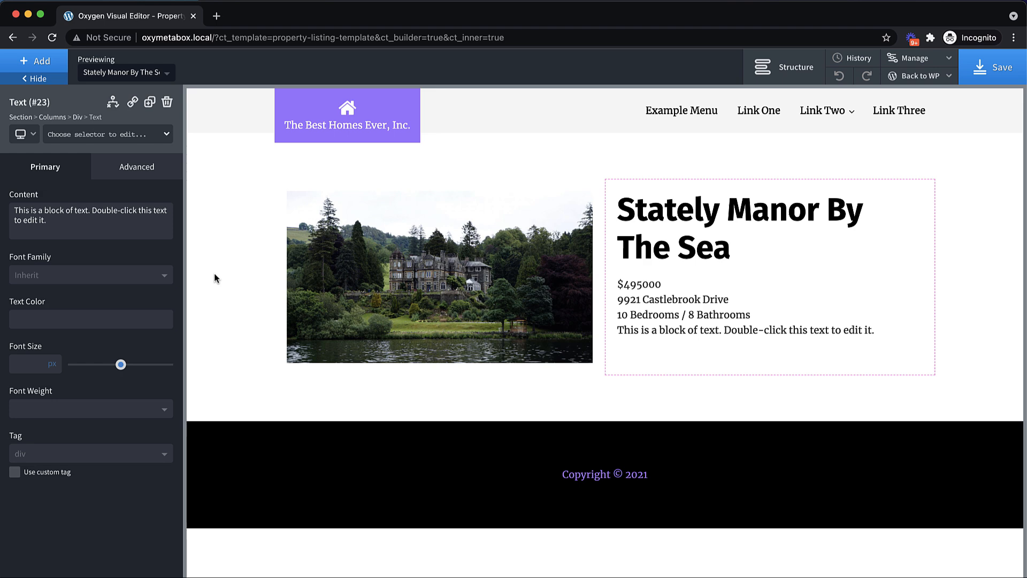
pyautogui.doubleClick(645, 331)
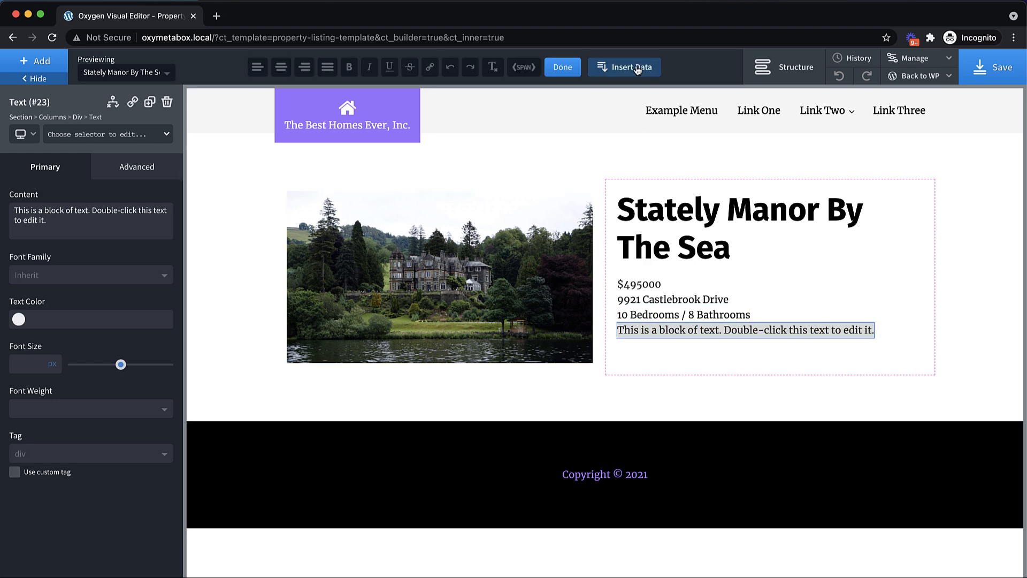
pyautogui.click(634, 66)
pyautogui.click(682, 197)
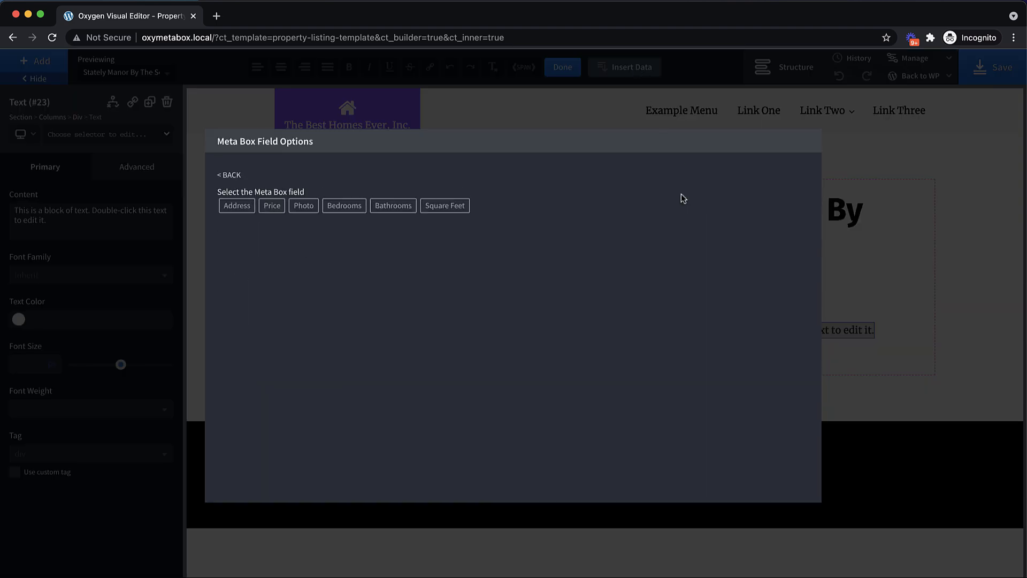
pyautogui.click(457, 207)
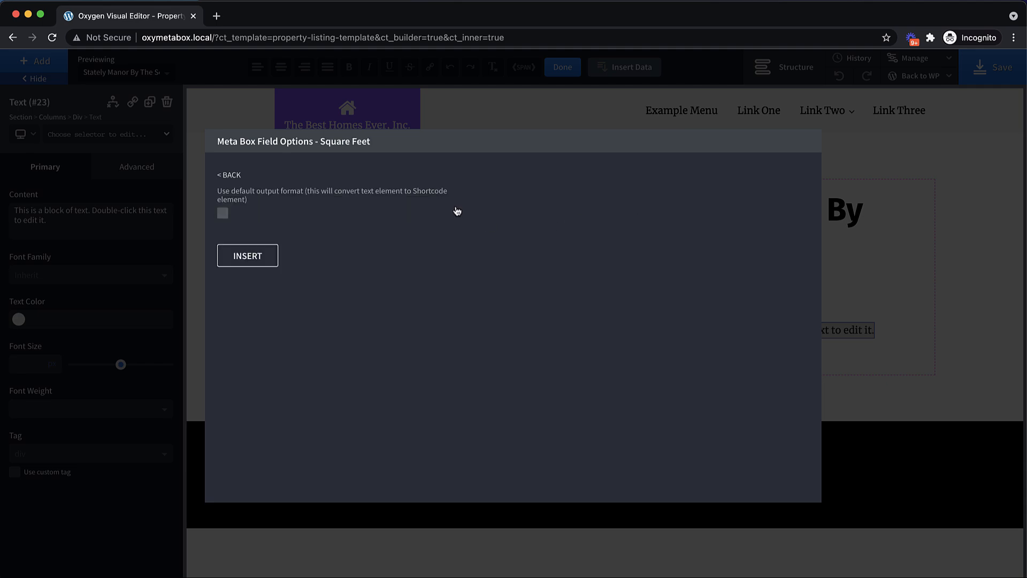
pyautogui.click(259, 256)
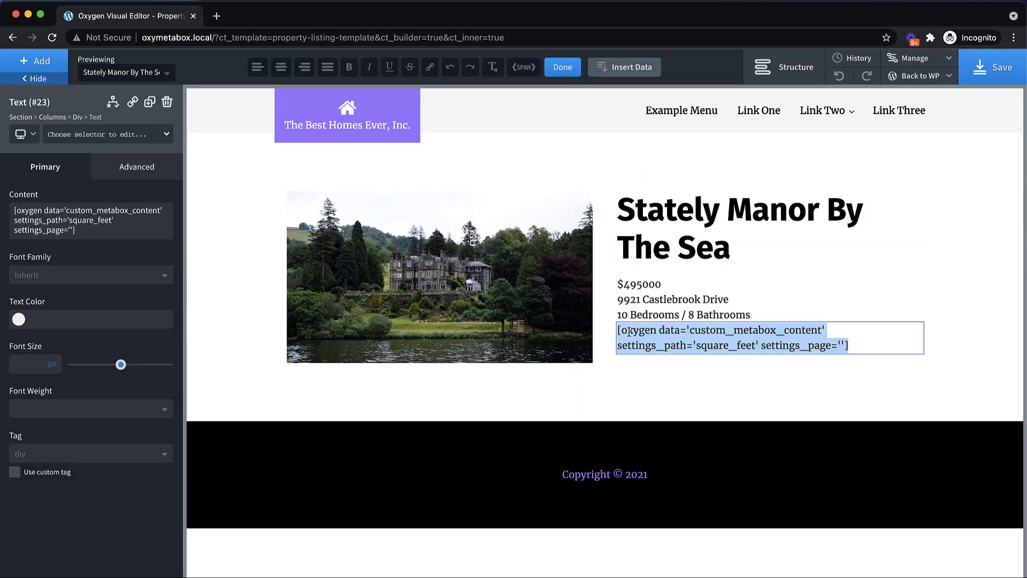
# Append the label "Square Feet" after the square feet data and finish the text edit.
pyautogui.click(853, 344)
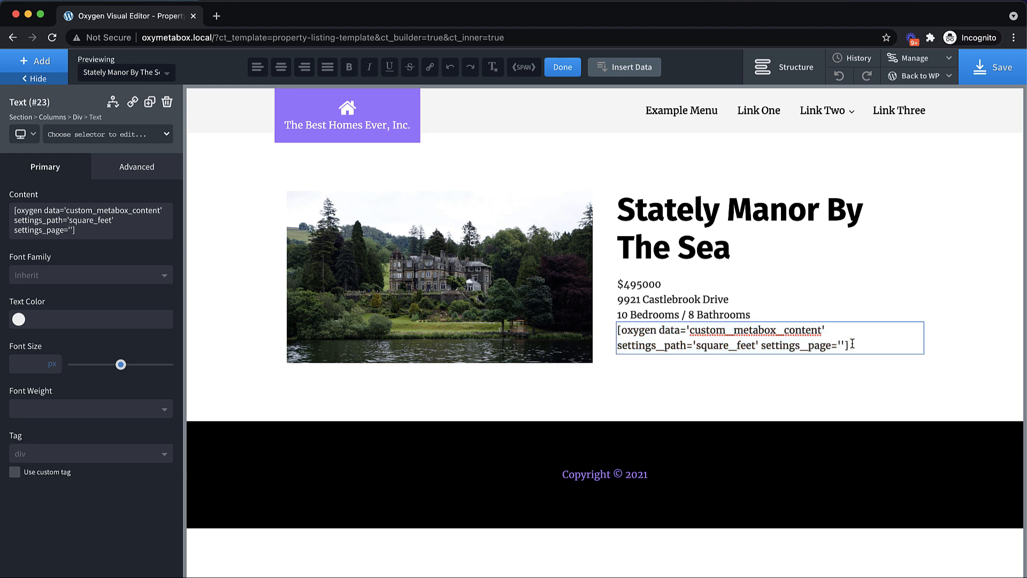
pyautogui.write('Square Feet')
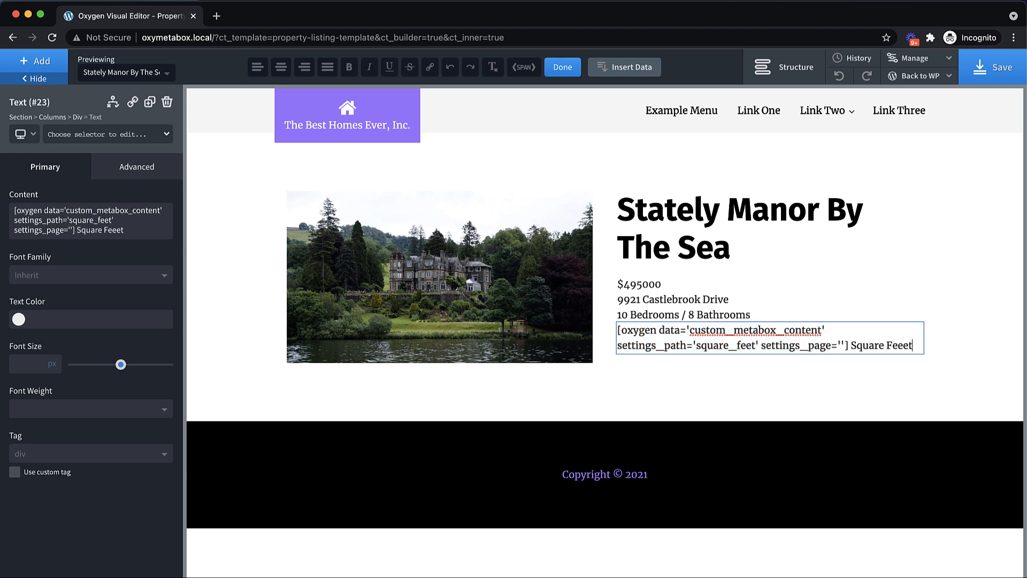
pyautogui.click(1001, 316)
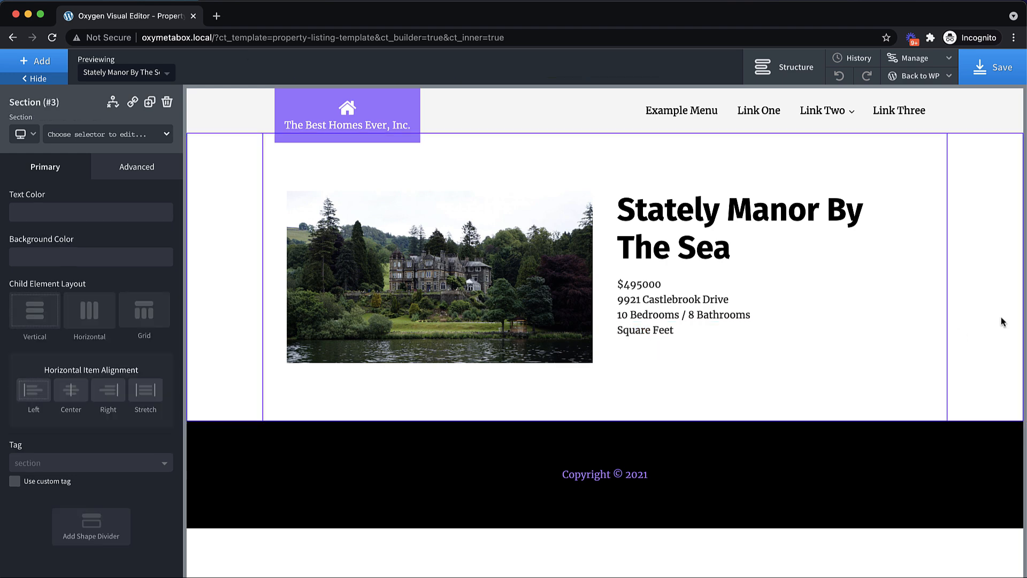
# Set the font size of the price text to 22 px.
pyautogui.click(645, 288)
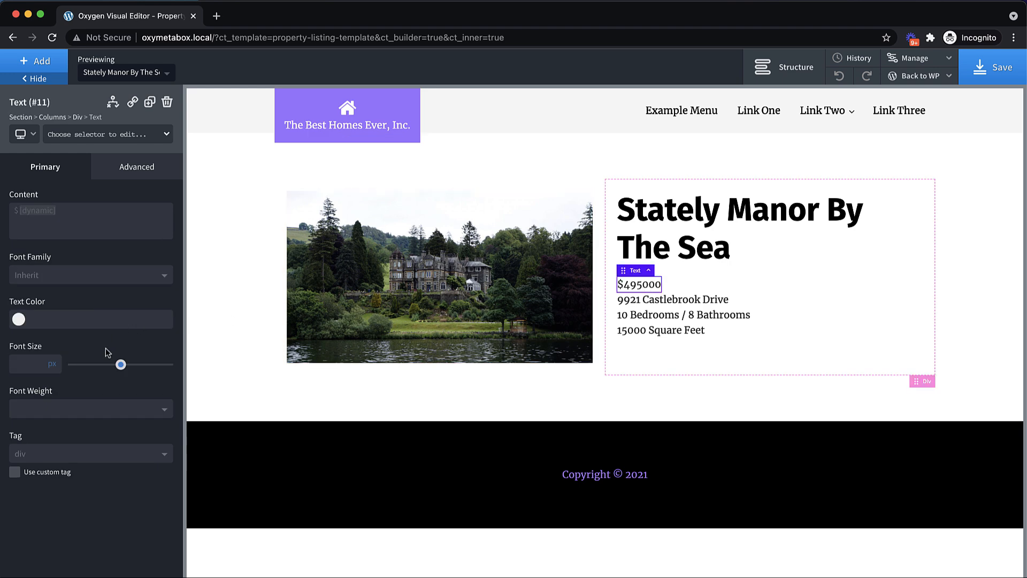
pyautogui.moveTo(120, 365); pyautogui.dragTo(92, 365)
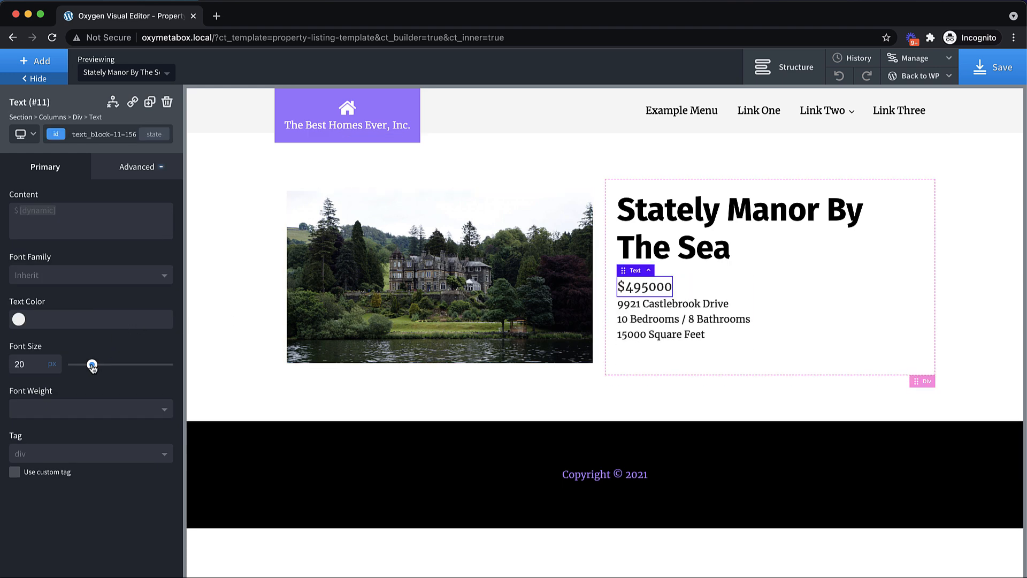
pyautogui.doubleClick(19, 363)
pyautogui.write('22')
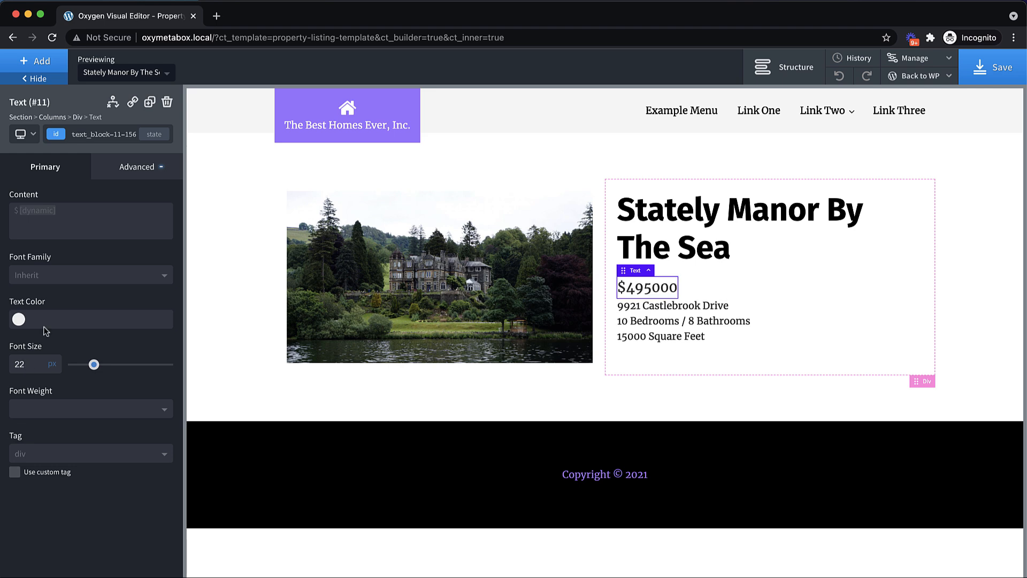
# Set the bottom margin of the price text to 8 px.
pyautogui.click(138, 167)
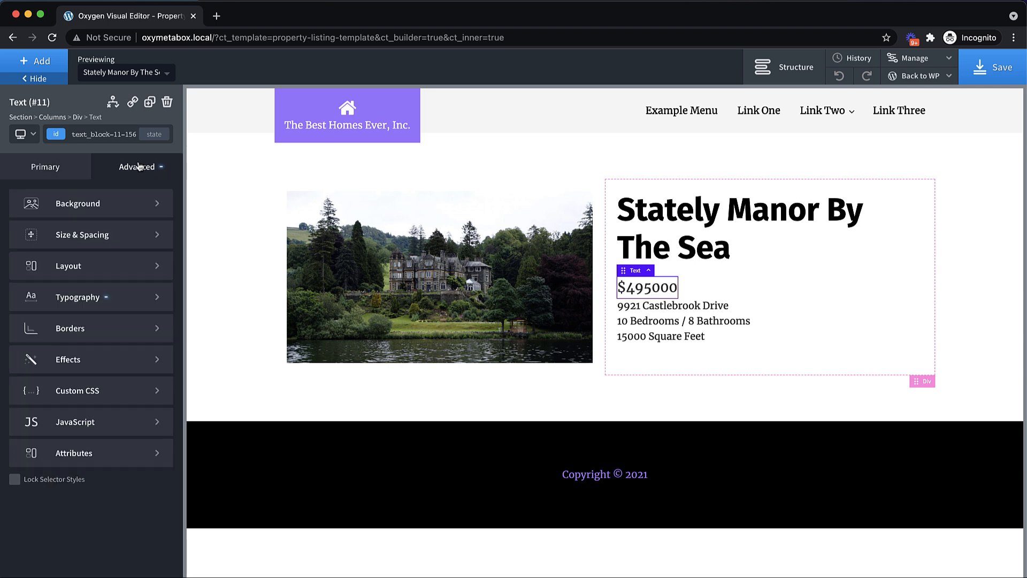
pyautogui.click(115, 238)
pyautogui.click(125, 278)
pyautogui.write('8')
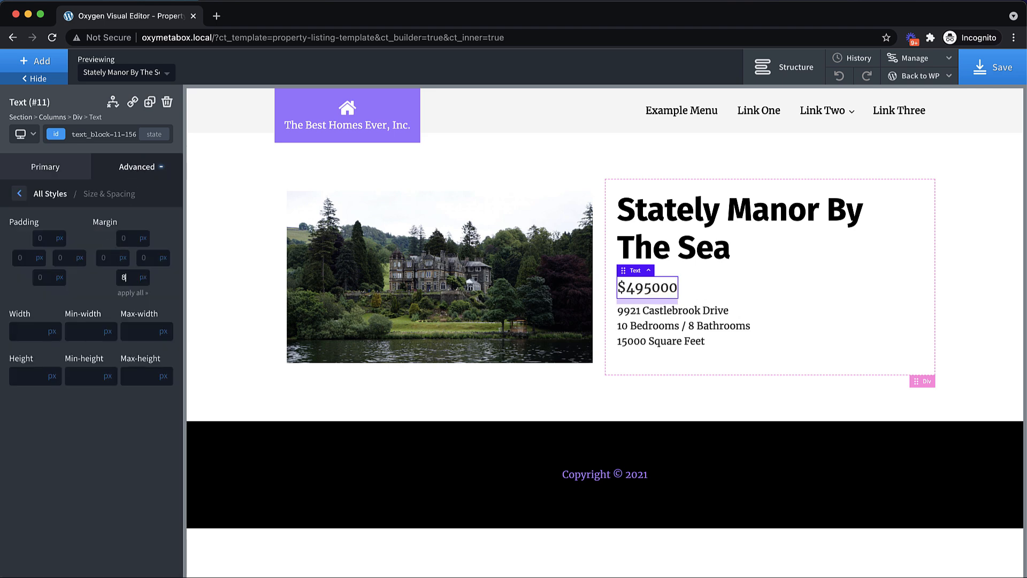
# Give the address text the same bottom margin as the price text.
pyautogui.click(630, 315)
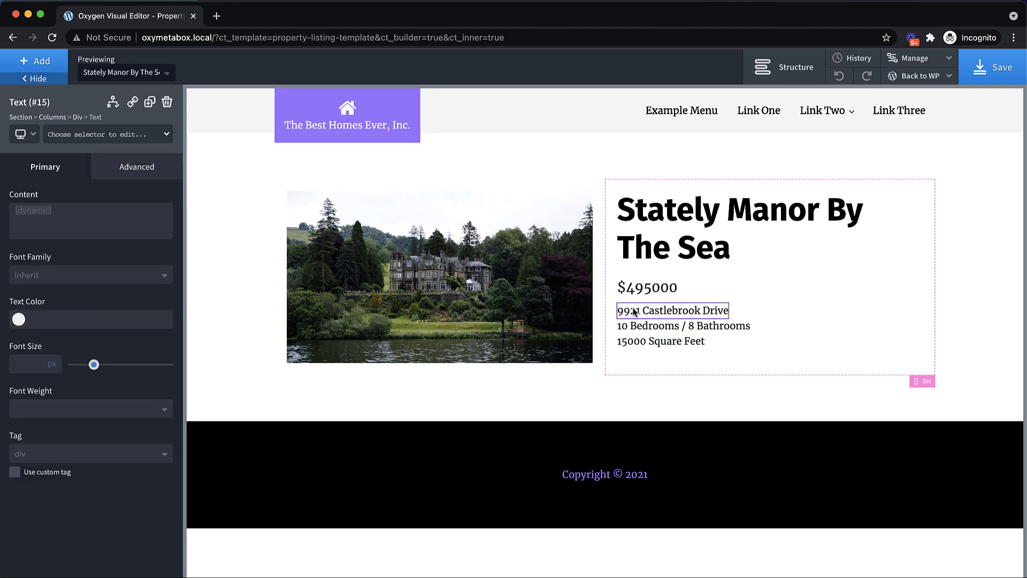
pyautogui.click(166, 172)
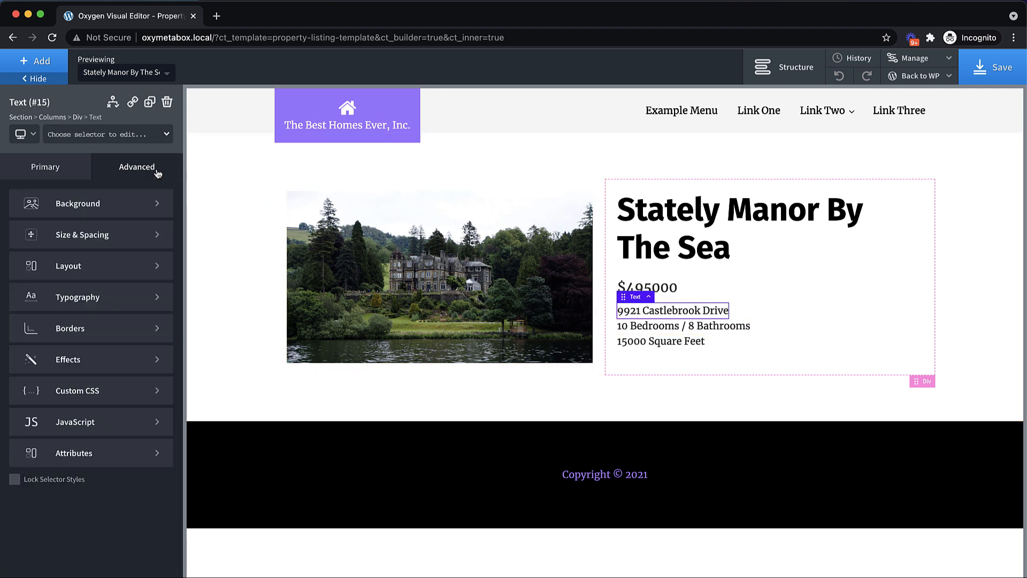
pyautogui.click(113, 235)
pyautogui.click(124, 278)
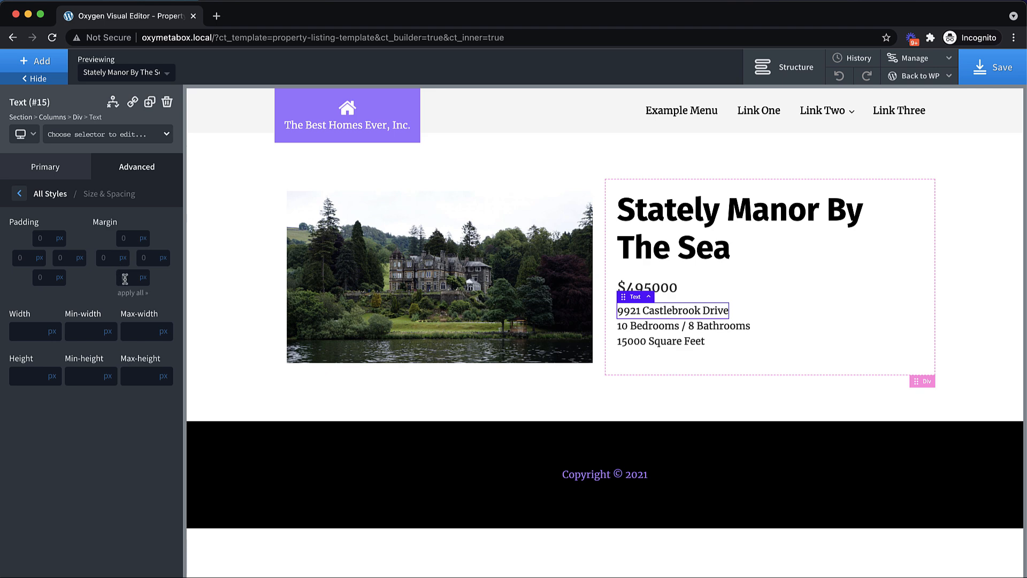
# Set the bottom margin of the bedrooms and bathrooms text to 8 px.
pyautogui.click(645, 332)
pyautogui.click(137, 166)
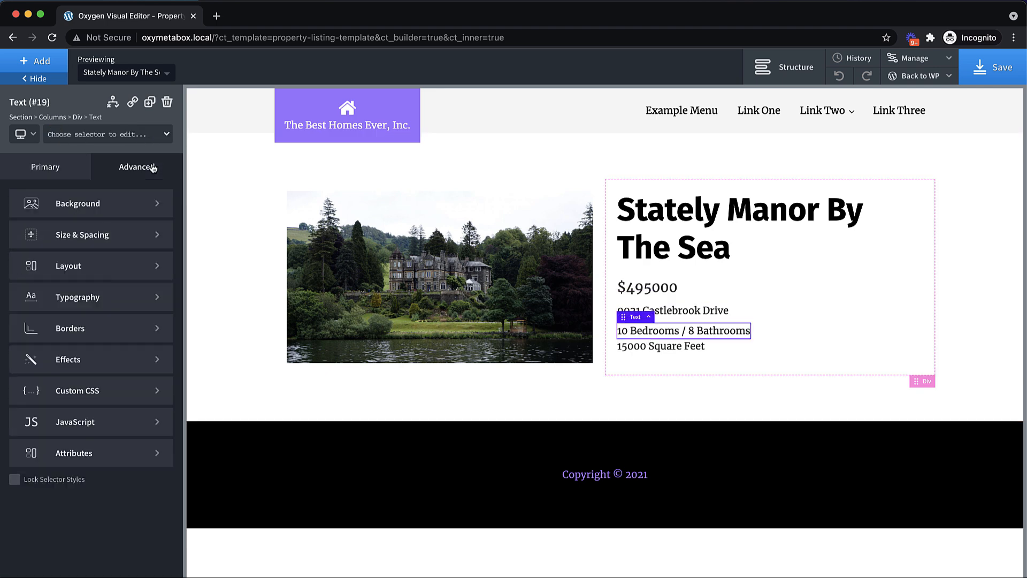
pyautogui.click(104, 240)
pyautogui.click(132, 278)
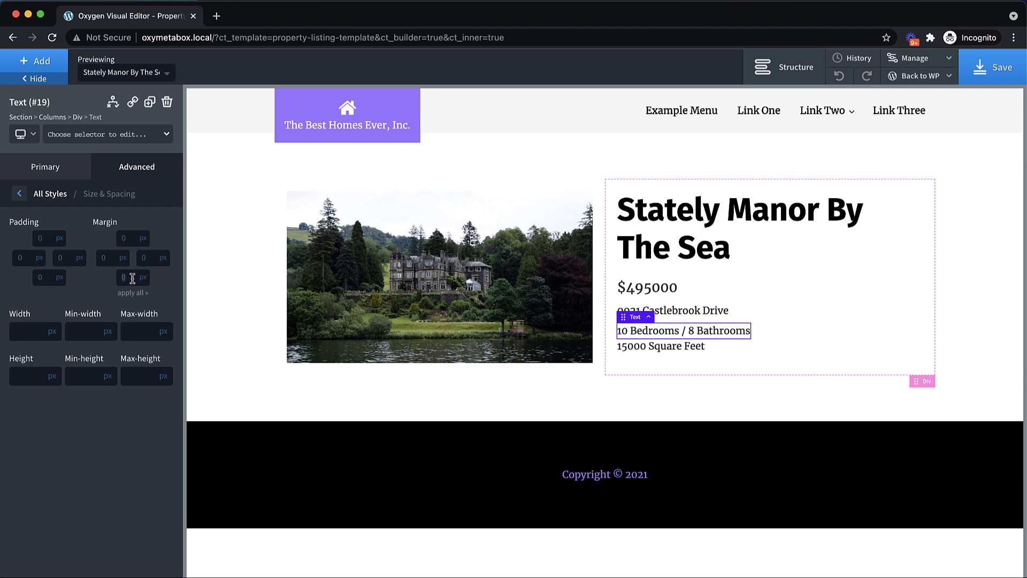
pyautogui.write('8')
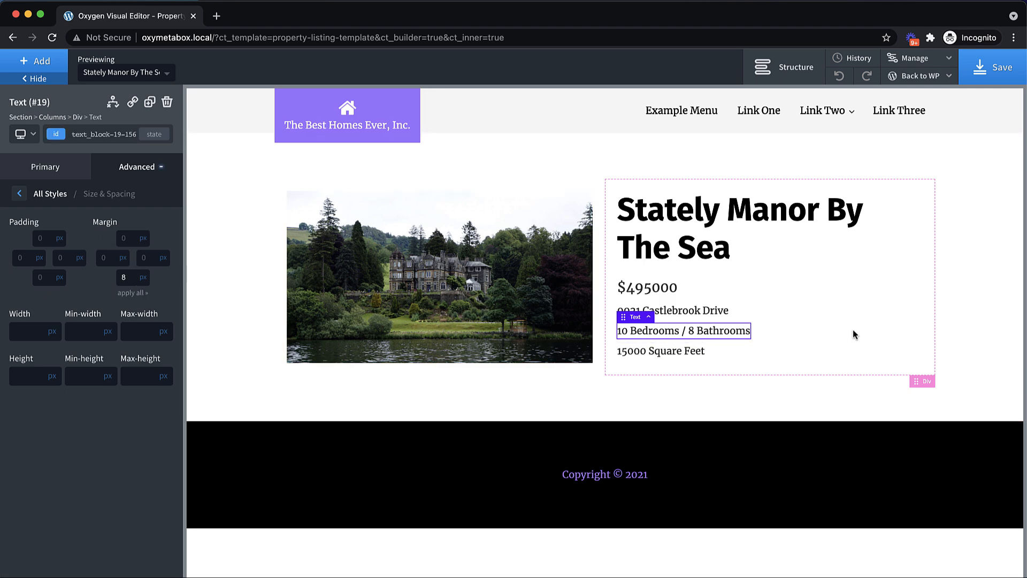
# Save the template and view the Stately Manor By The Sea listing on the frontend in a new browser tab.
pyautogui.click(852, 329)
pyautogui.click(990, 66)
pyautogui.click(929, 78)
pyautogui.rightClick(887, 116)
pyautogui.click(818, 120)
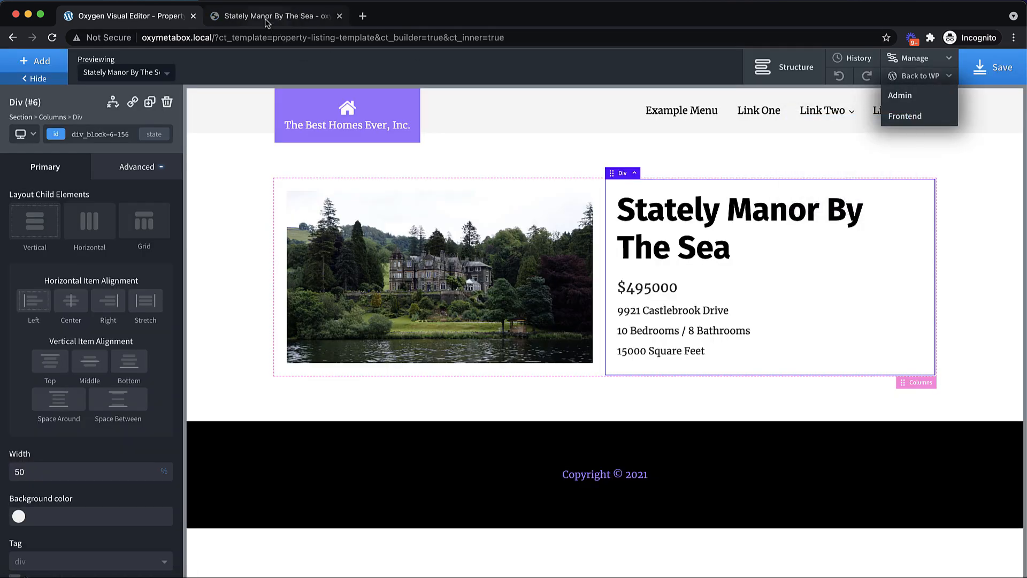
pyautogui.click(269, 20)
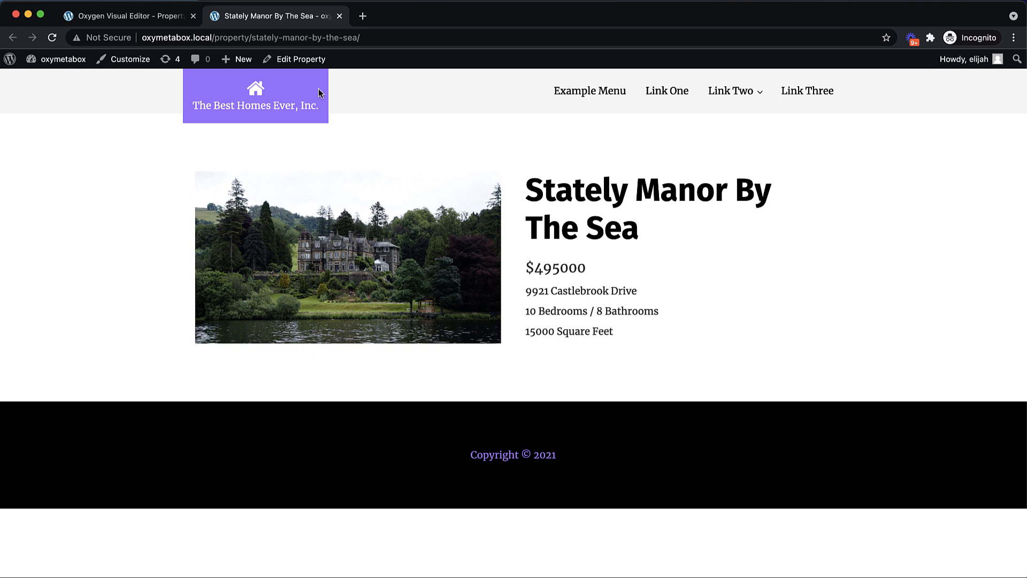
# Return to the template editor and switch the previewed property to Charming Cottage In The Forest.
pyautogui.click(152, 15)
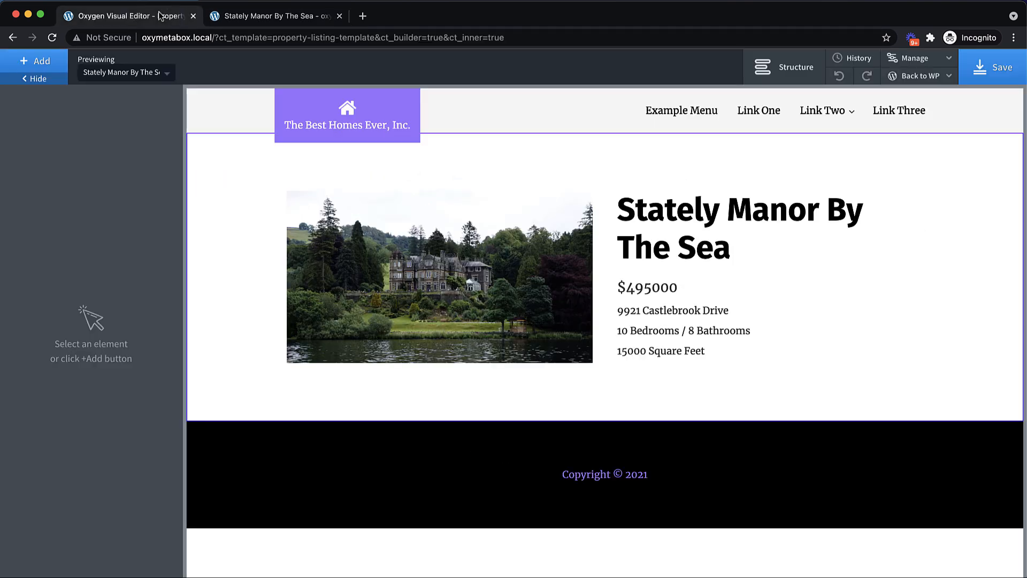
pyautogui.click(131, 81)
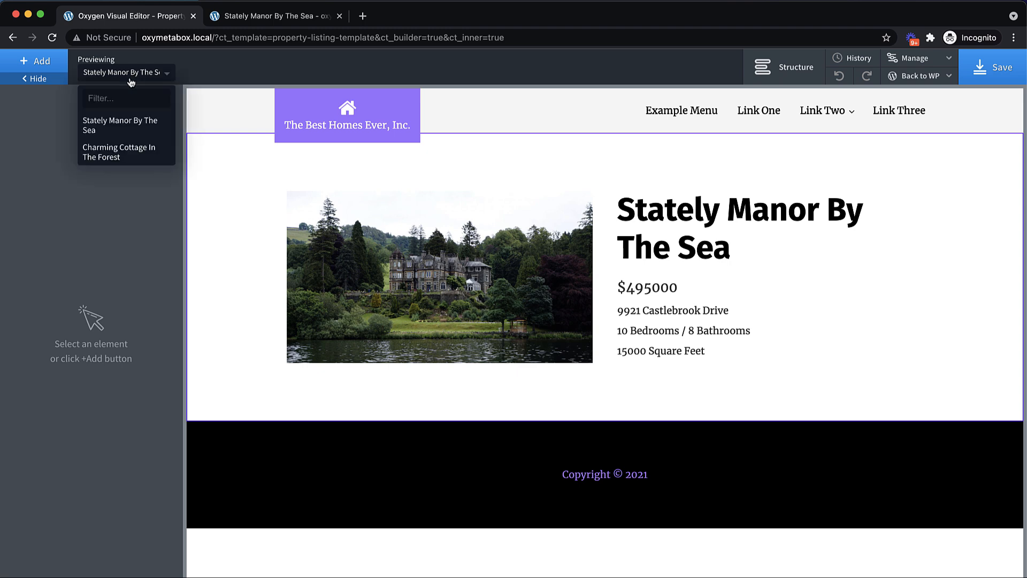
pyautogui.click(124, 151)
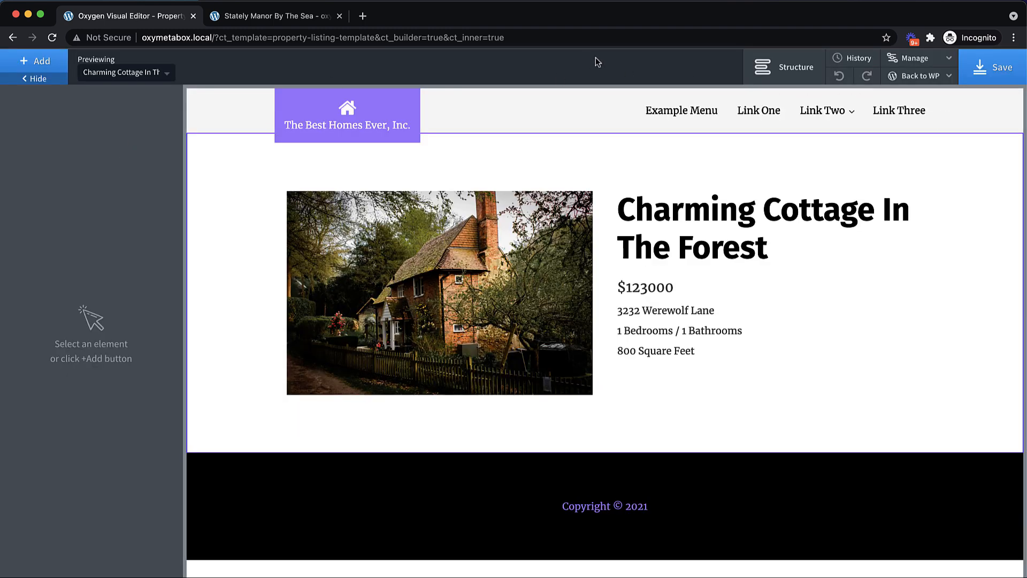
# View the Charming Cottage In The Forest listing on the frontend in a new browser tab.
pyautogui.click(920, 75)
pyautogui.rightClick(910, 116)
pyautogui.click(879, 121)
pyautogui.click(403, 20)
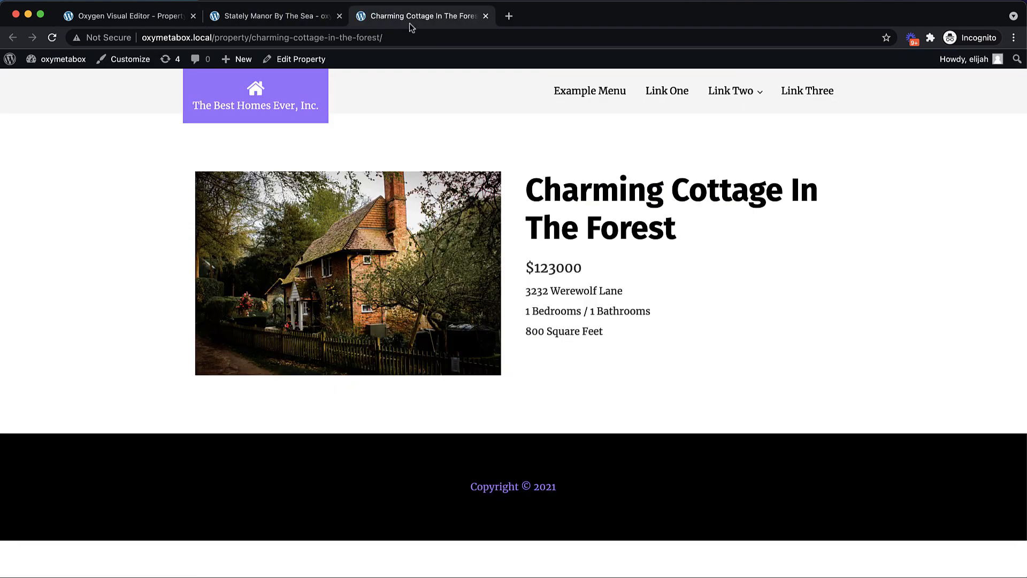